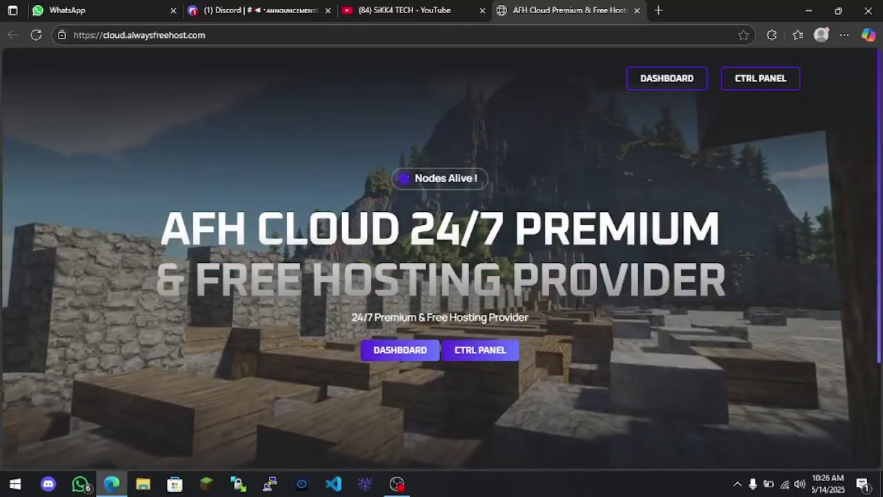
Review the AFH Cloud 2.0 post in the Discord announcements channel and the node information in the status channel.
left_click(334, 6)
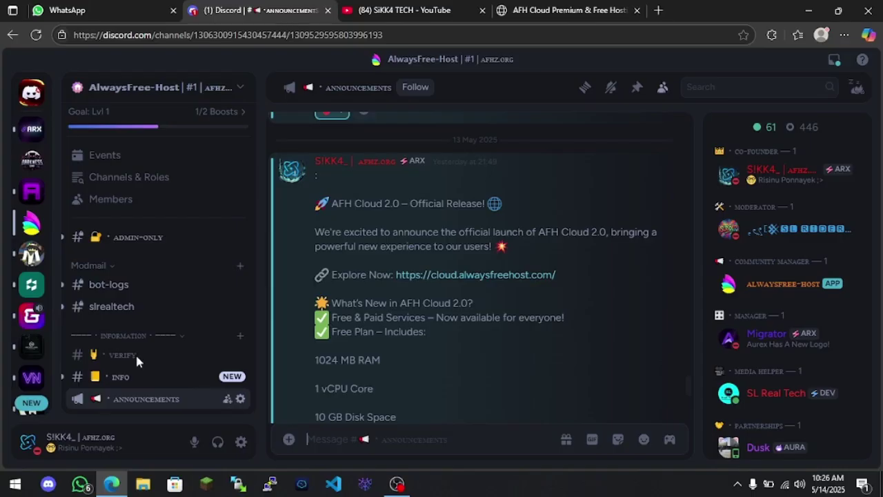
scroll(163, 368, "down", 2)
scroll(439, 376, "down", 3)
scroll(440, 376, "up", 10)
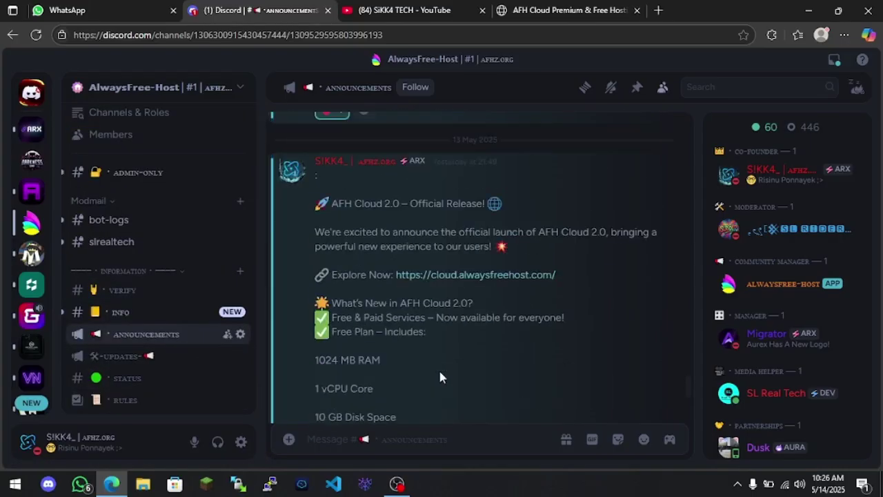
scroll(411, 385, "up", 3)
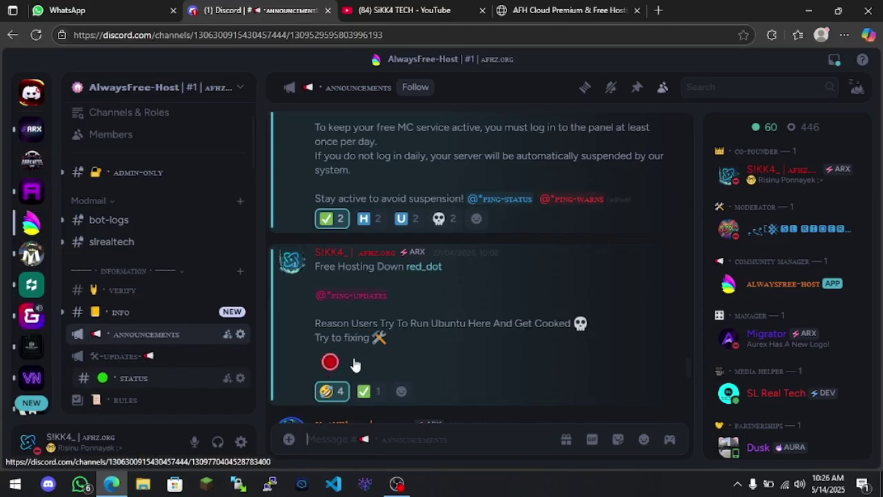
left_click(353, 361)
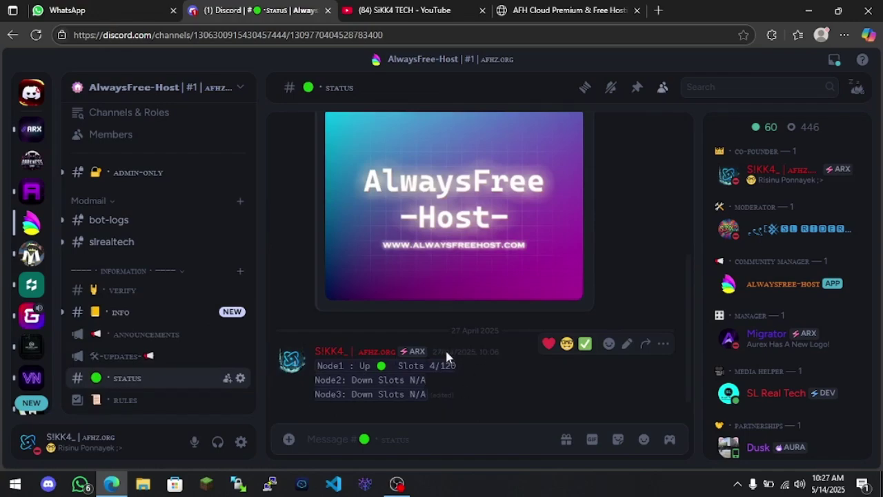
scroll(336, 310, "up", 3)
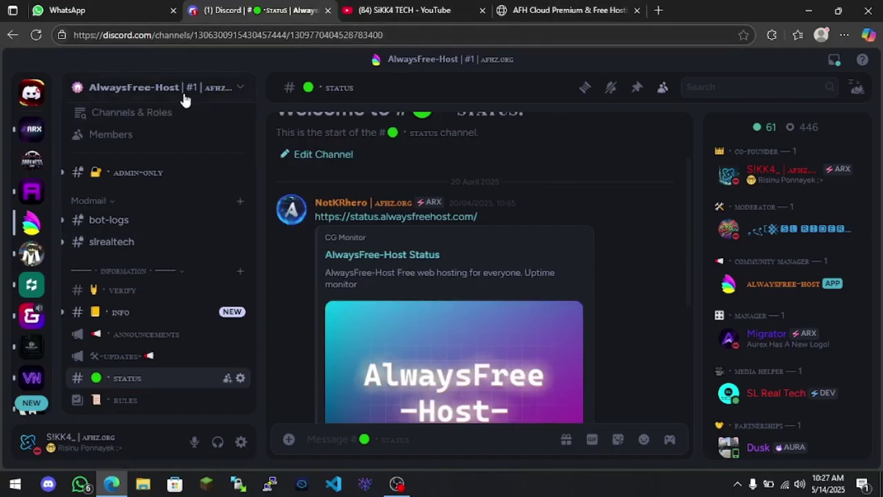
Go to the dashboard from the AFH Cloud website and authorise the login with the Discord account.
left_click(524, 9)
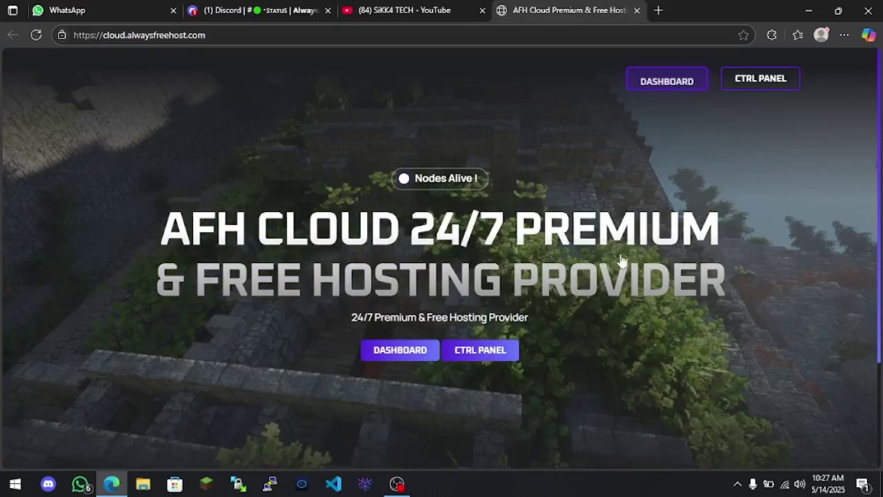
left_click(641, 88)
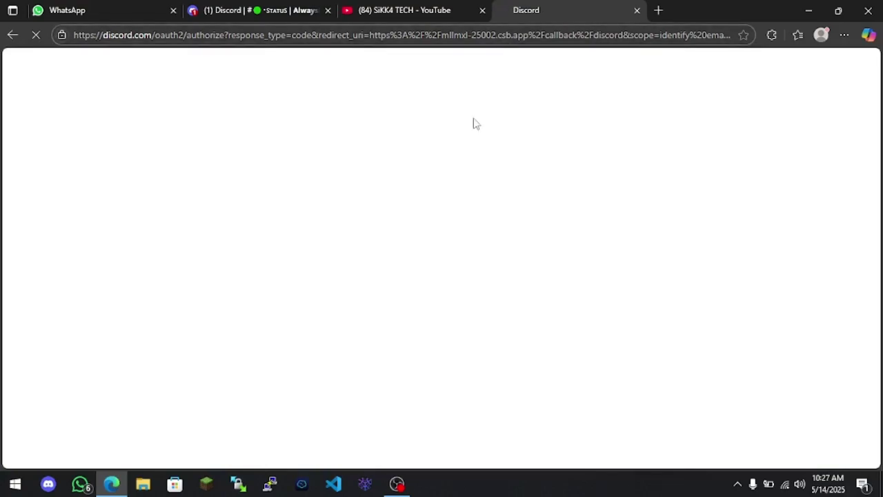
left_click(398, 483)
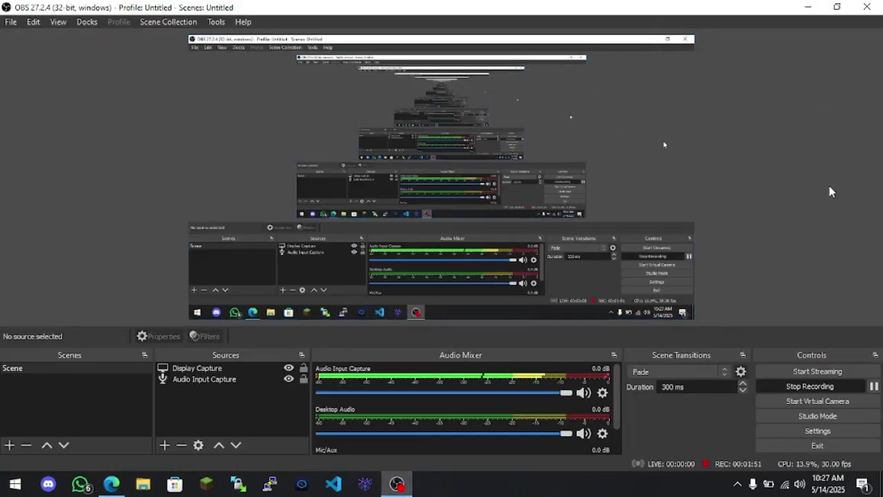
left_click(808, 7)
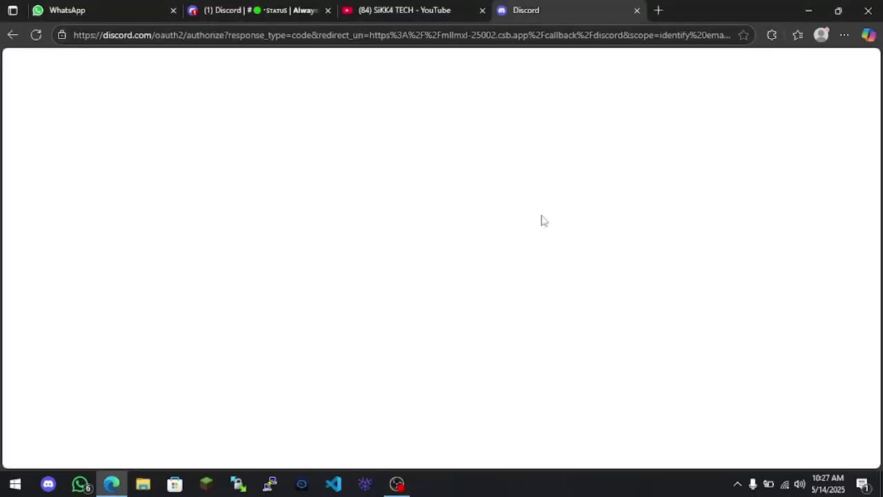
scroll(581, 374, "down", 5)
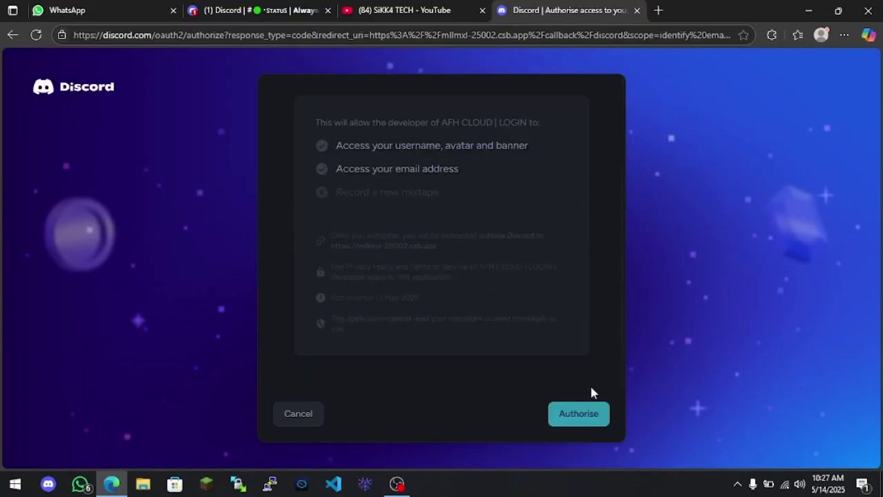
scroll(506, 332, "up", 5)
scroll(503, 183, "down", 3)
left_click(566, 403)
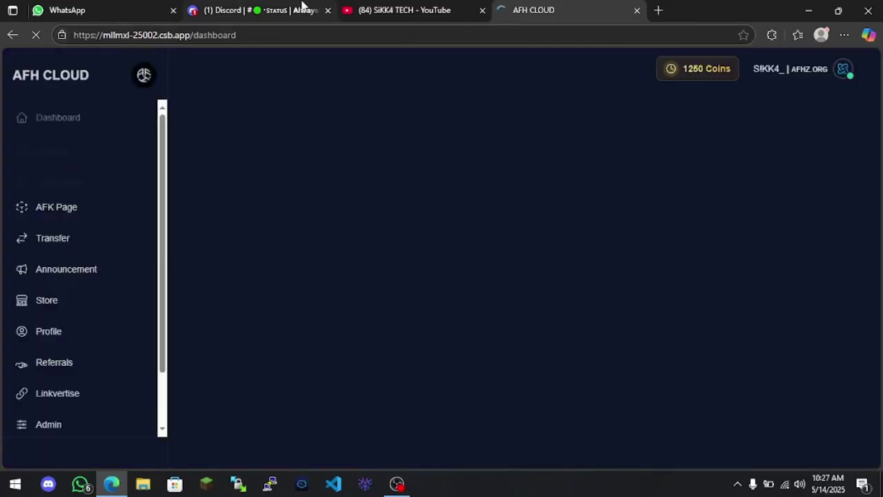
Visit the AFH Cloud website through the link in the Discord announcements channel and go to its dashboard login page.
left_click(299, 8)
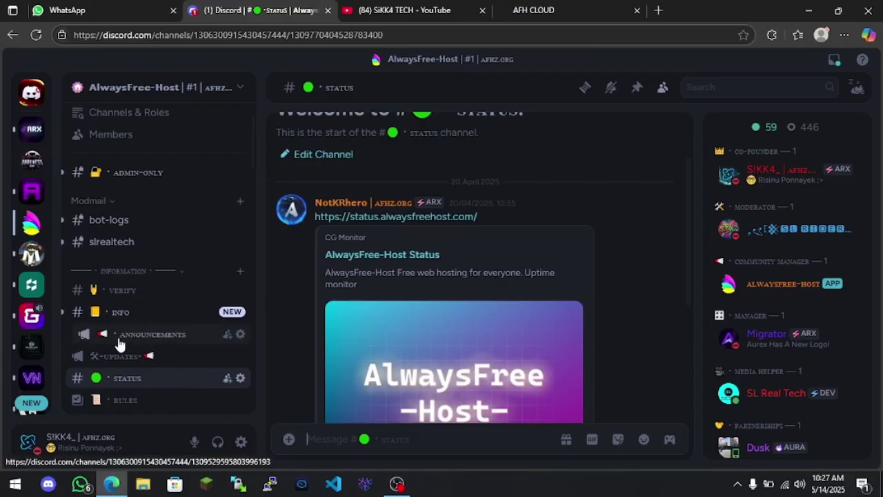
left_click(119, 341)
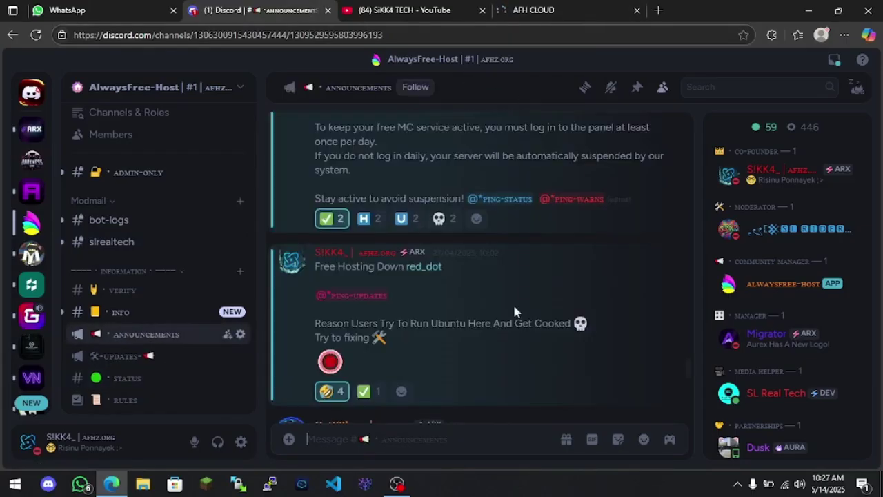
scroll(505, 338, "down", 20)
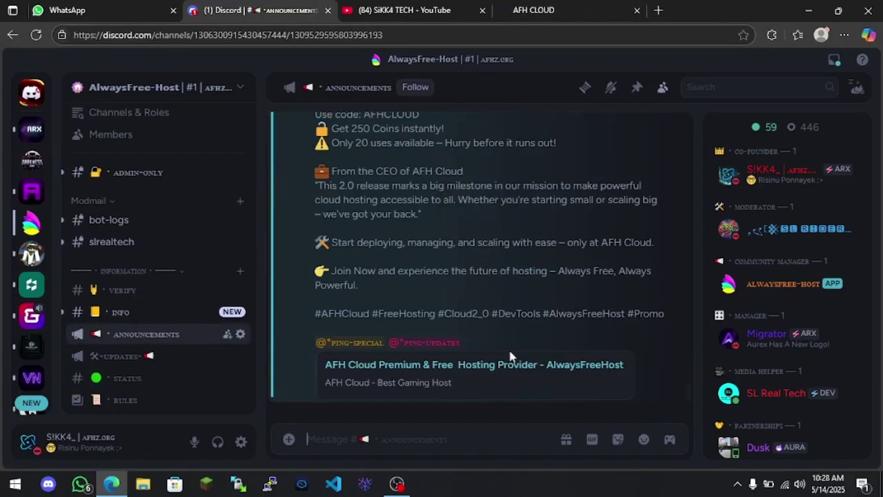
left_click(526, 369)
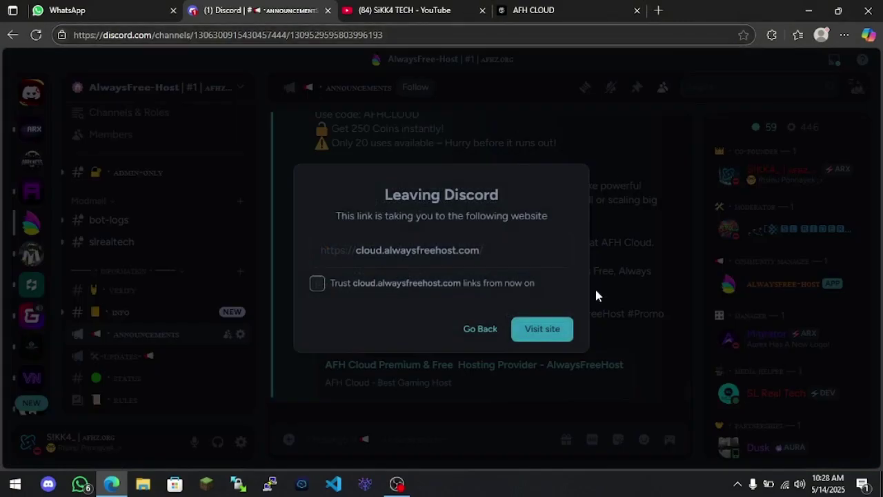
left_click(563, 327)
left_click_drag(430, 10, 532, 28)
left_click(682, 78)
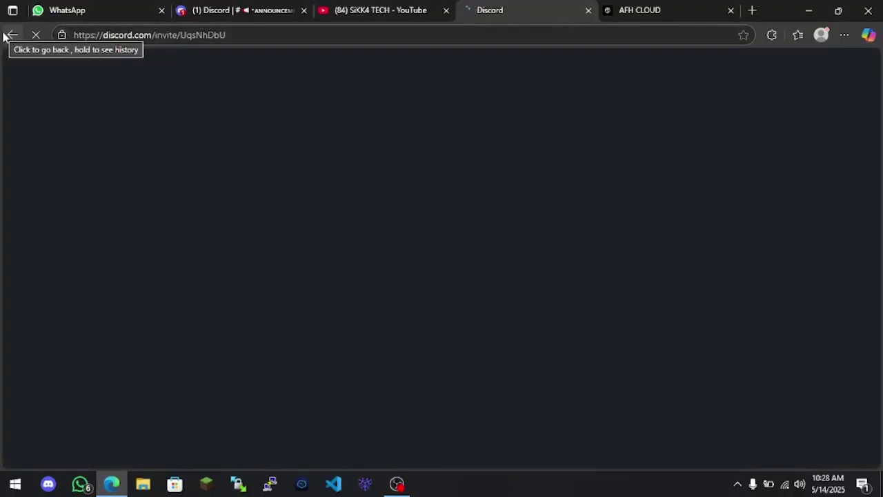
View the Invite Friends page from the login screen, close its browser tab and return to the signed-in dashboard.
left_click(12, 34)
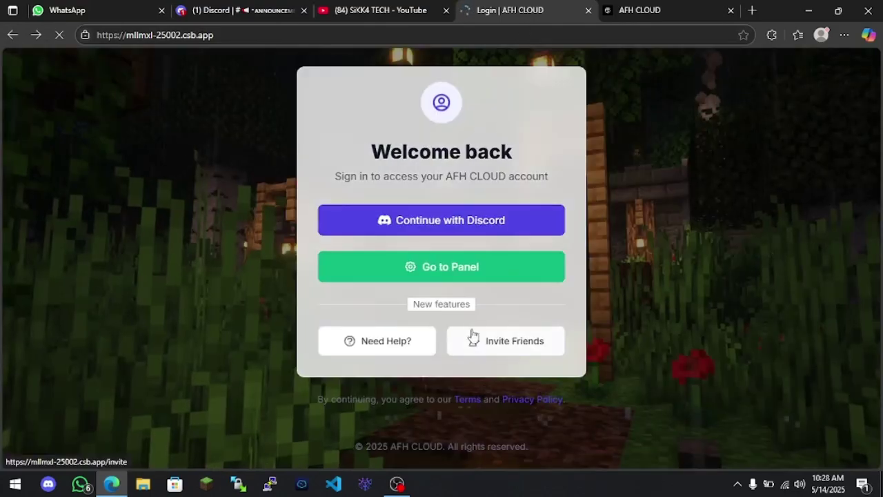
left_click(474, 338)
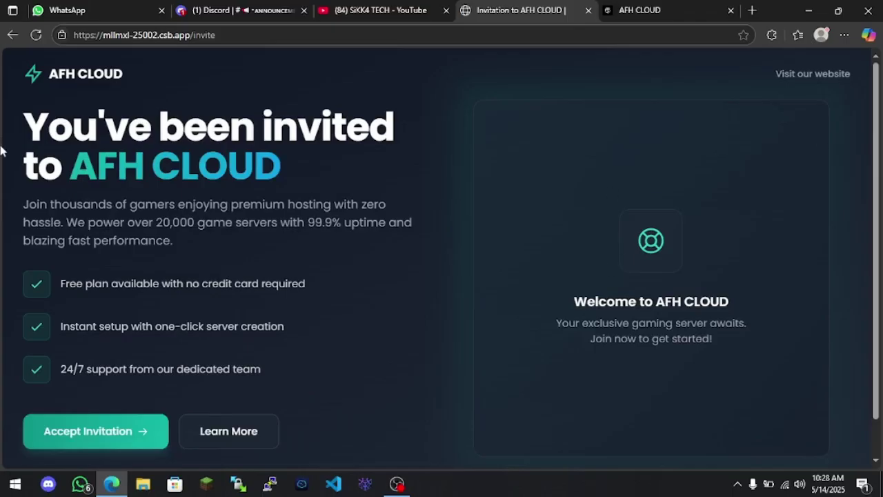
scroll(310, 295, "down", 1)
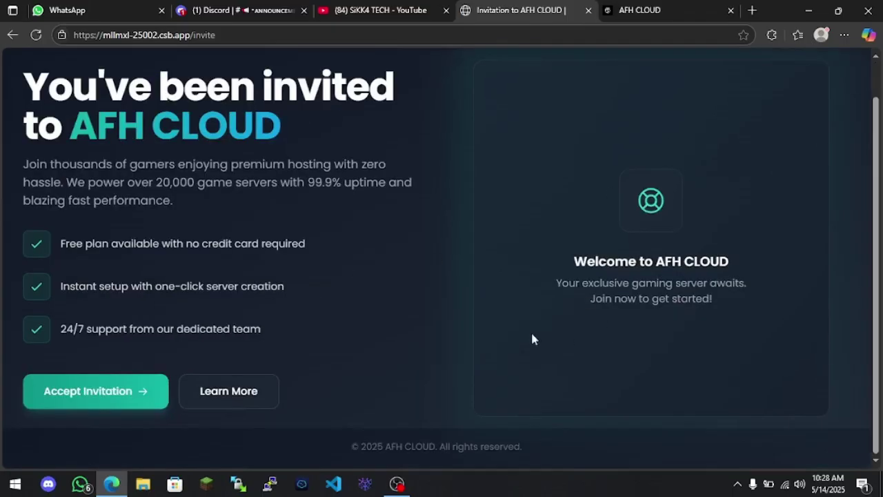
left_click(624, 8)
left_click(587, 9)
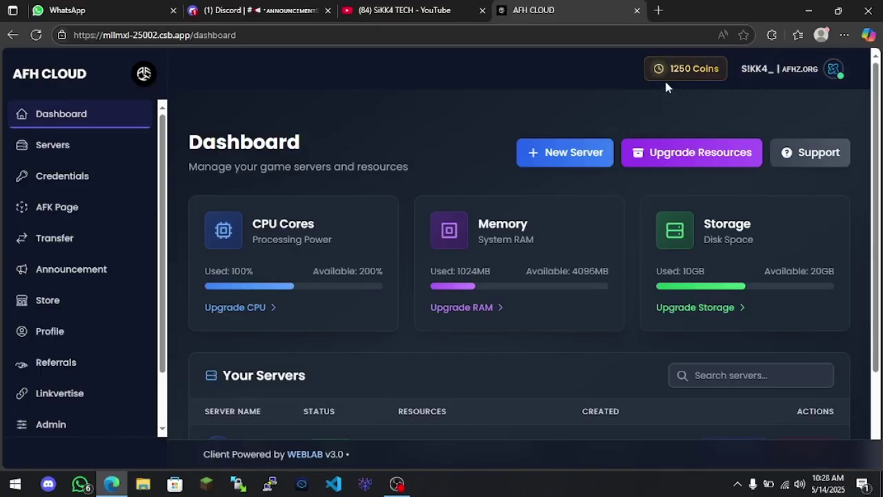
Open the Store and review the resource plans and the individual memory, CPU and storage offers.
scroll(131, 215, "down", 2)
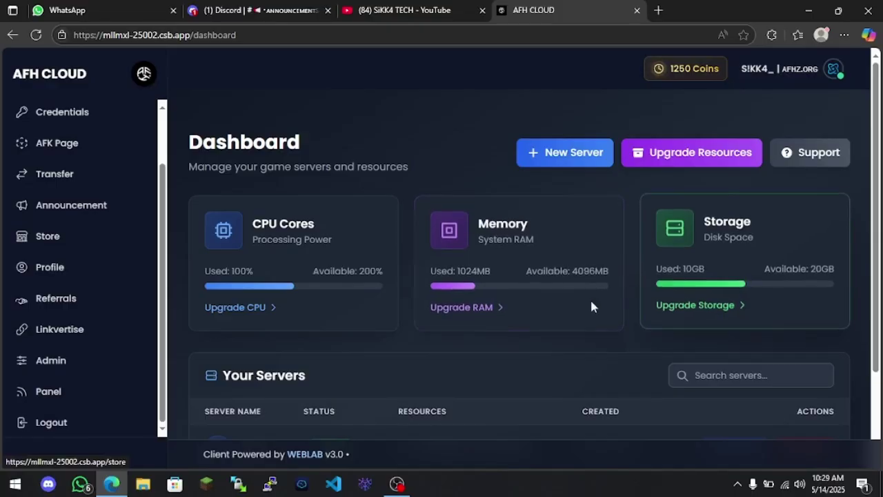
left_click(87, 241)
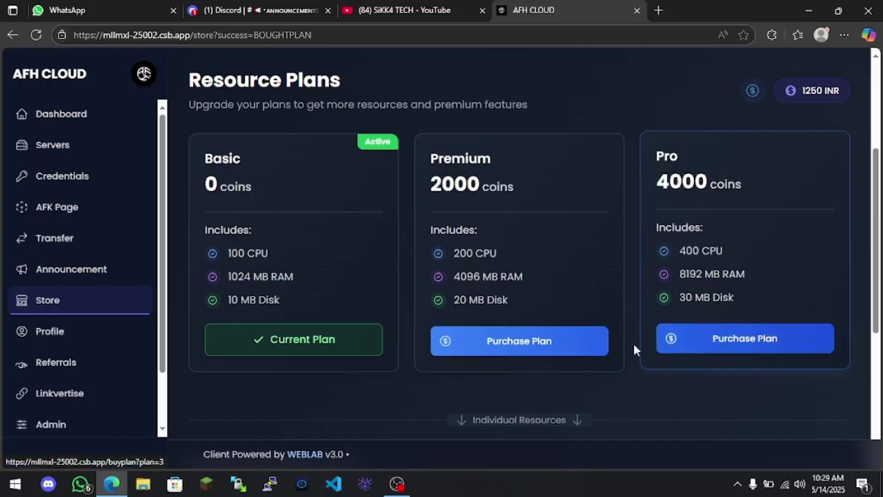
scroll(605, 354, "down", 6)
scroll(532, 280, "up", 1)
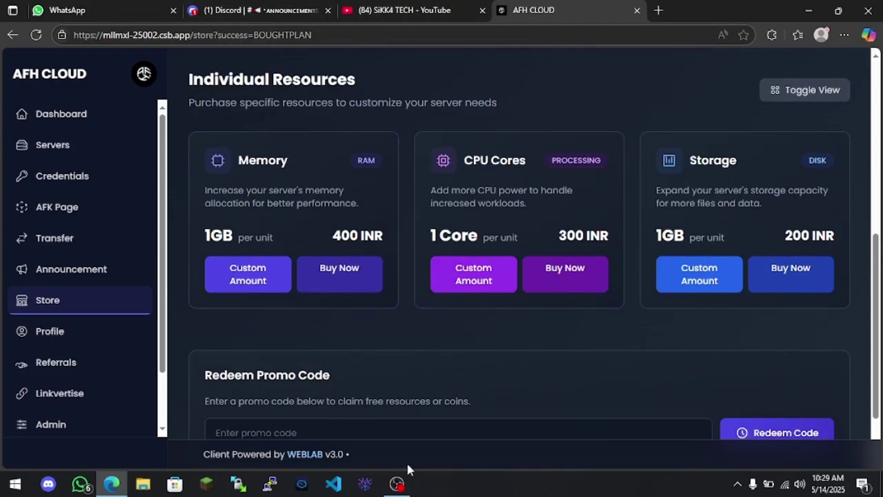
Switch to OBS to check the running recording, and minimise its window.
left_click(397, 484)
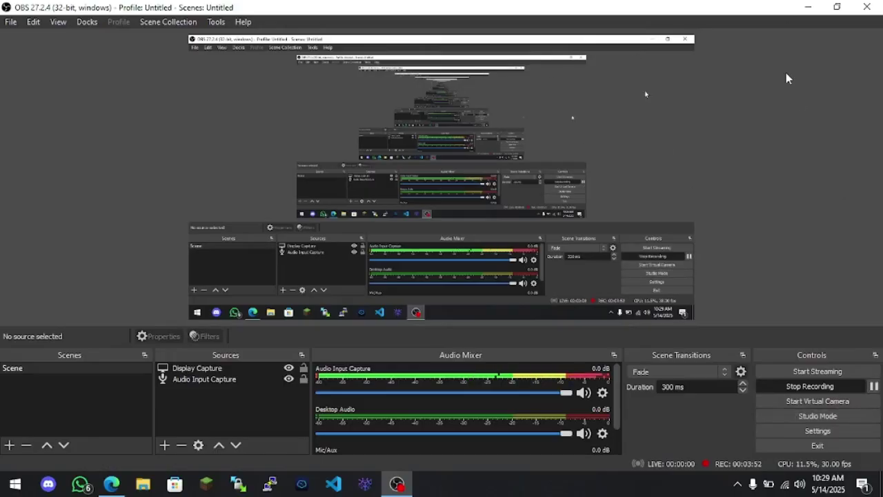
left_click(836, 8)
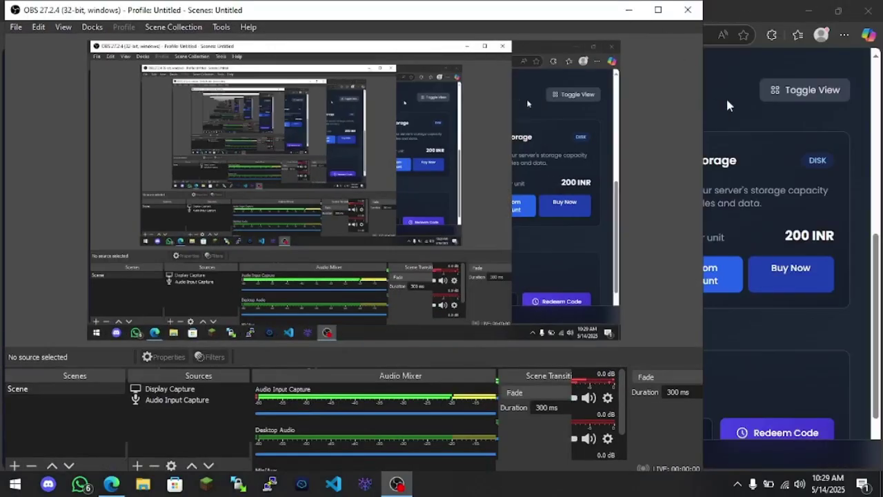
left_click(629, 10)
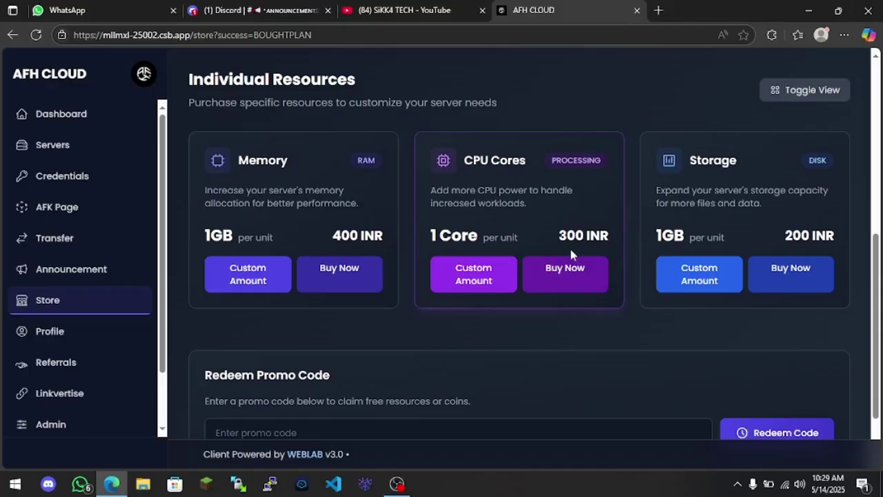
Look up the promo code in the Discord announcement, try to redeem AFHCLOUD in the Store and dismiss the notification.
scroll(520, 369, "up", 5)
scroll(640, 258, "down", 3)
scroll(637, 248, "down", 1)
scroll(800, 376, "down", 3)
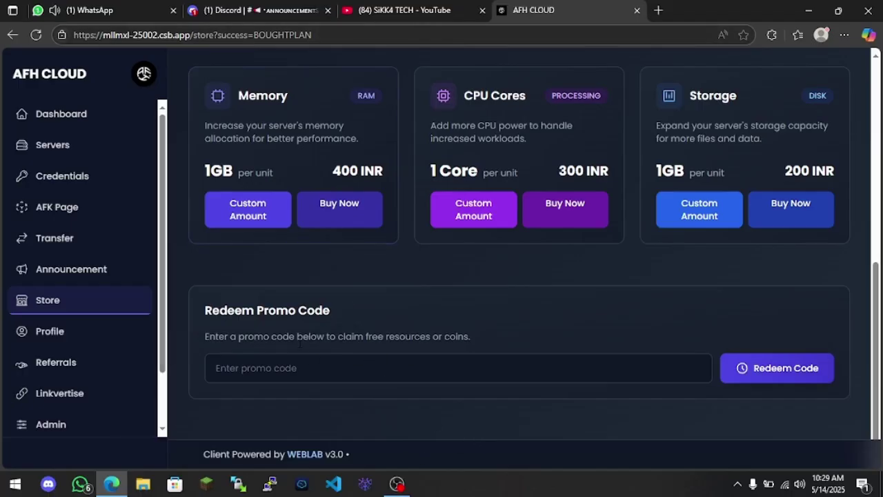
left_click(368, 355)
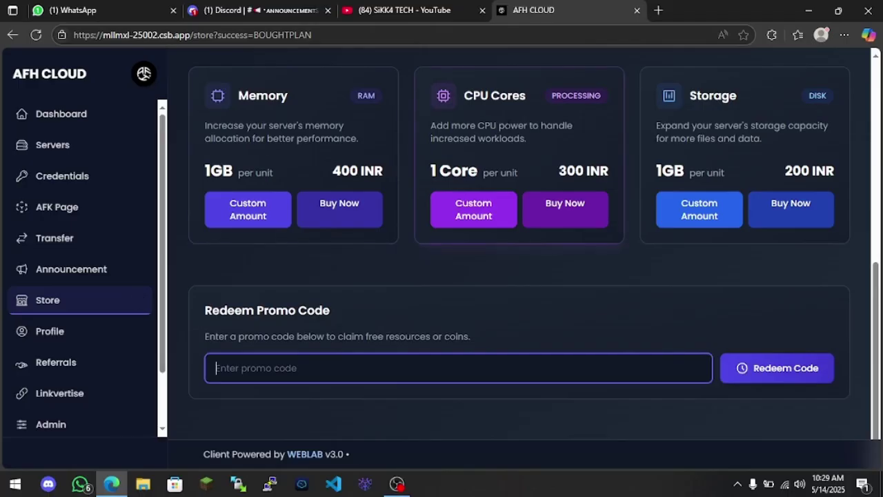
left_click(256, 10)
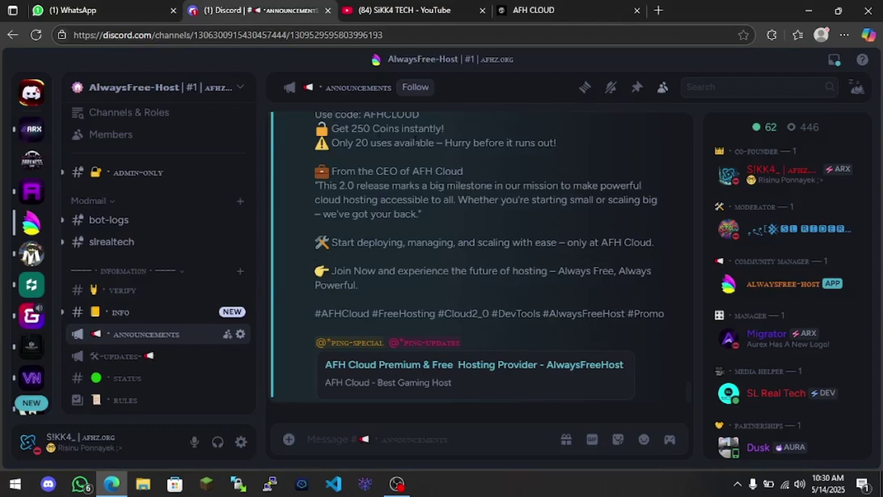
scroll(407, 162, "up", 1)
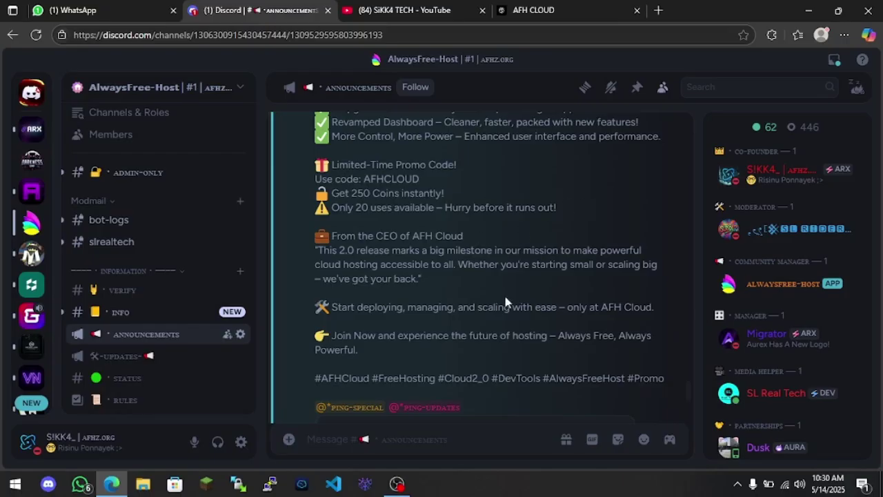
left_click(577, 12)
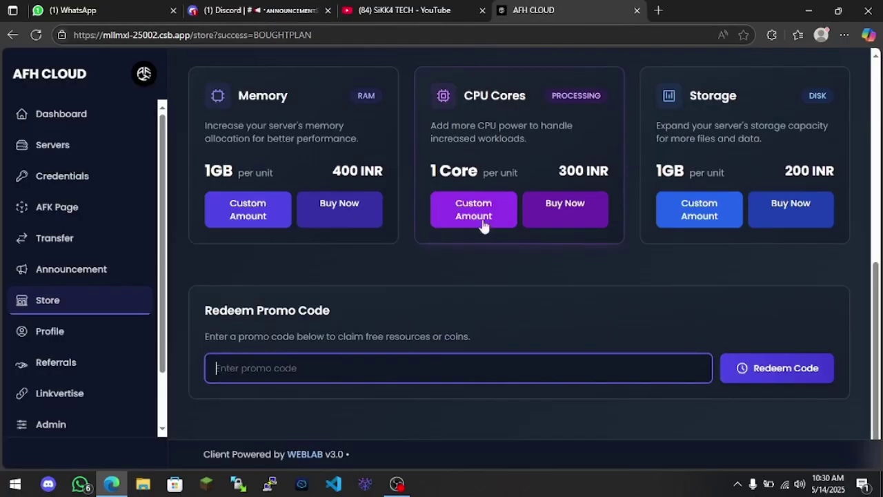
type("AFHCLOUD")
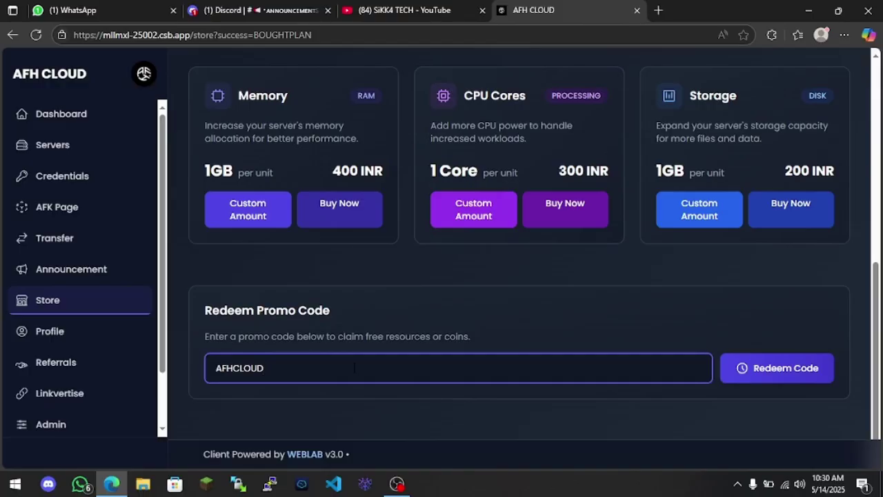
left_click(789, 381)
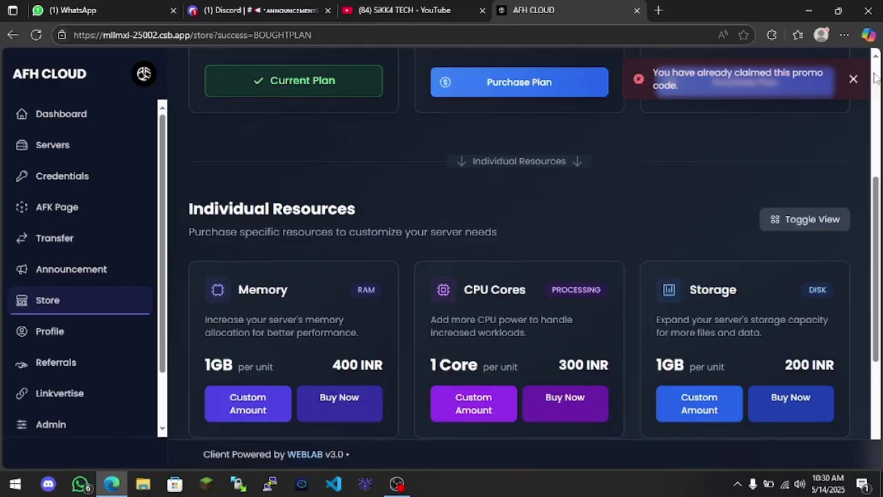
left_click(853, 79)
Open the Servers page to view the list of hosted game servers.
scroll(574, 300, "up", 4)
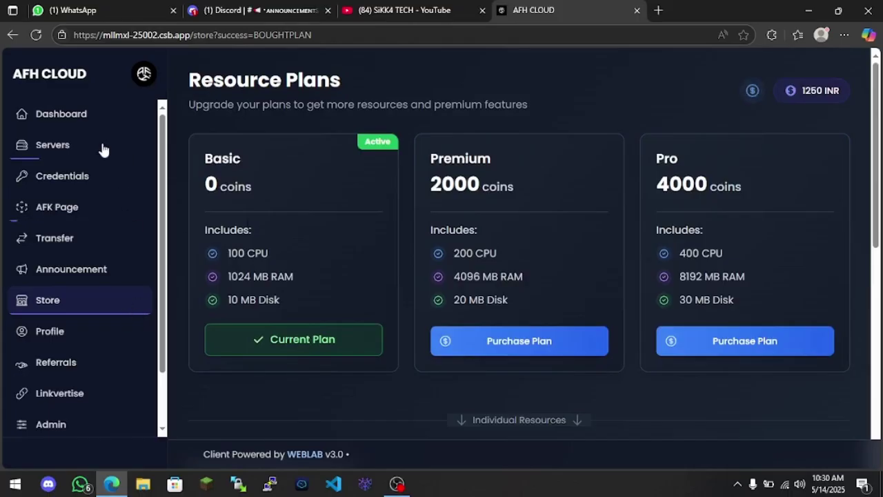
left_click(62, 158)
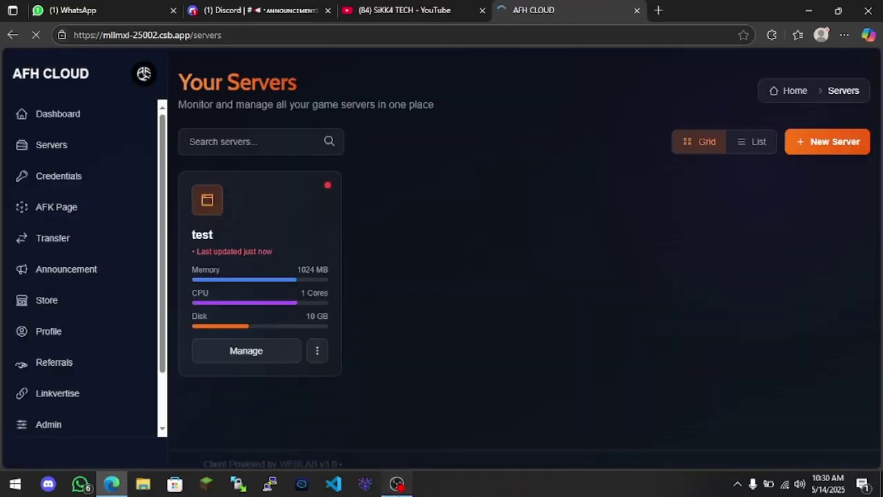
Switch to OBS to pause and resume the recording, and return to the AFH Cloud browser tab.
left_click(396, 484)
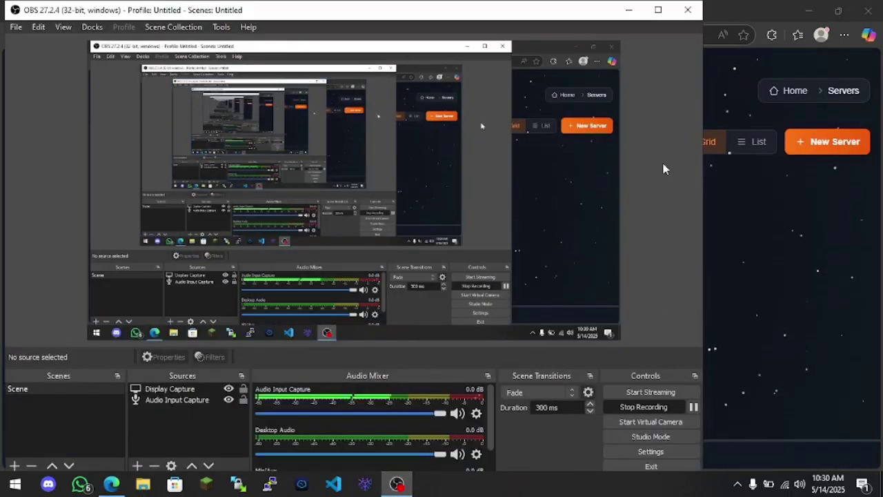
left_click(694, 408)
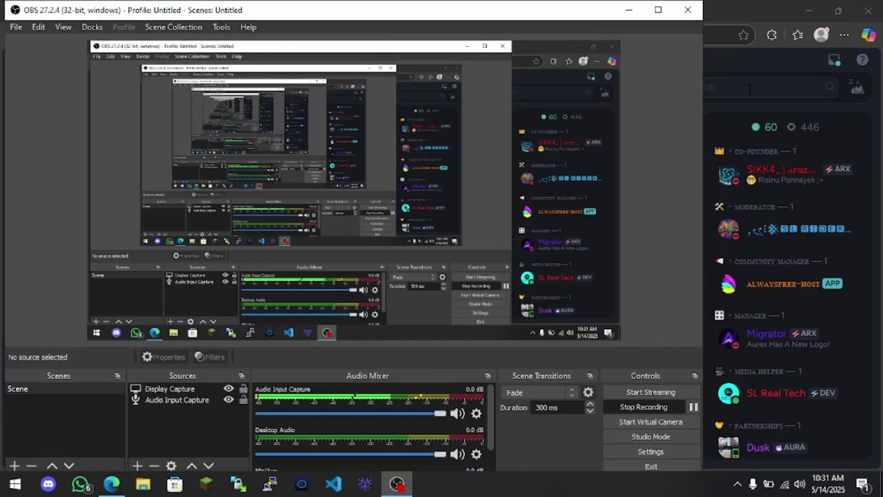
left_click(750, 88)
left_click(538, 10)
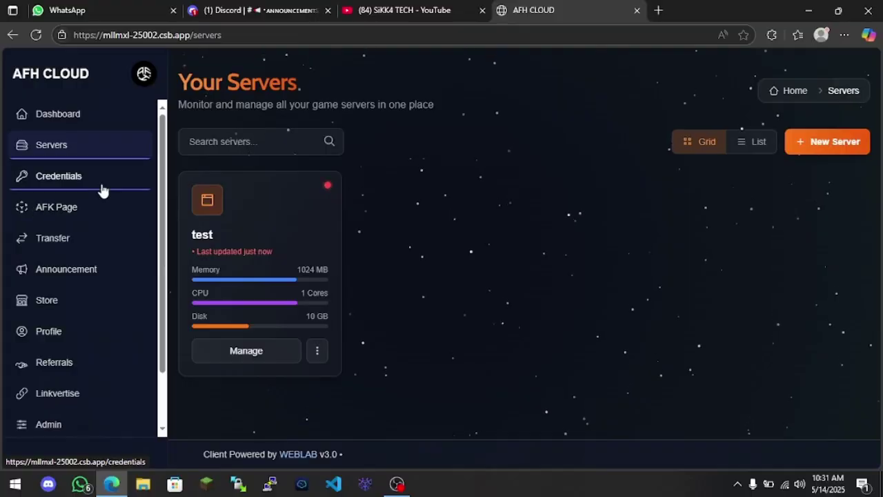
Open the Credentials page and examine the panel account's email and password fields.
left_click(145, 192)
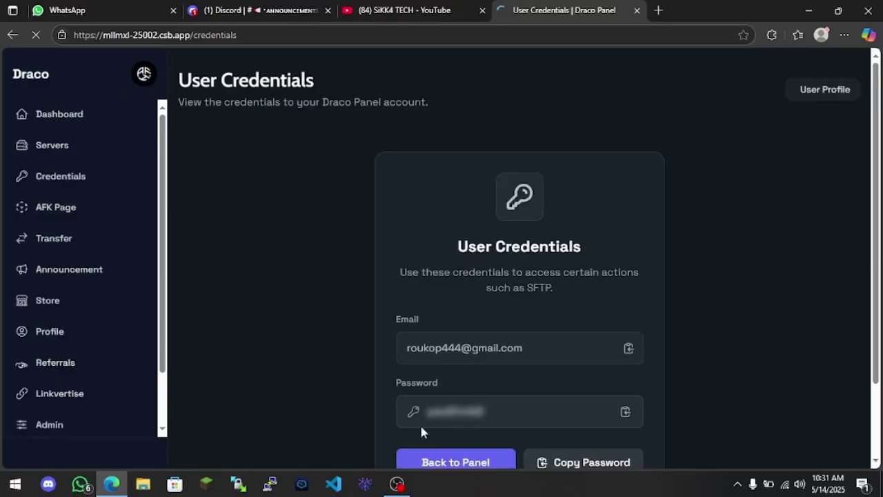
scroll(625, 300, "down", 3)
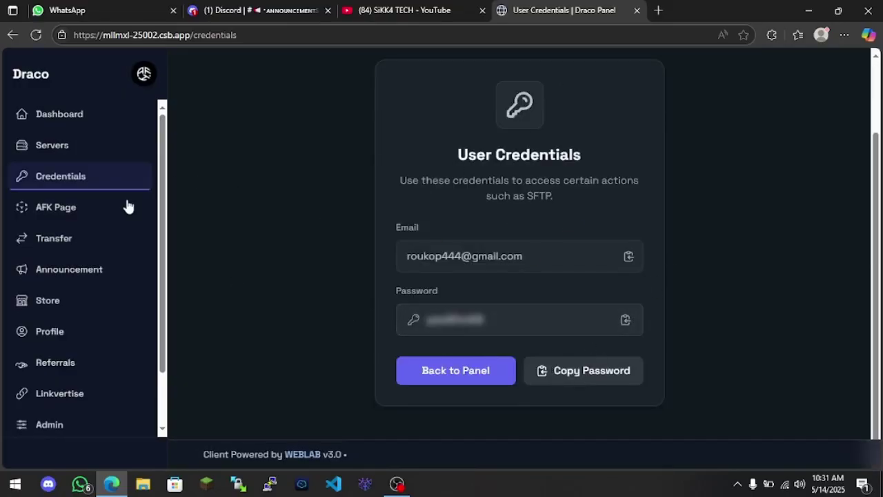
Review the session and reward details on the AFK Page, check the OBS recording and reload the page.
left_click(100, 209)
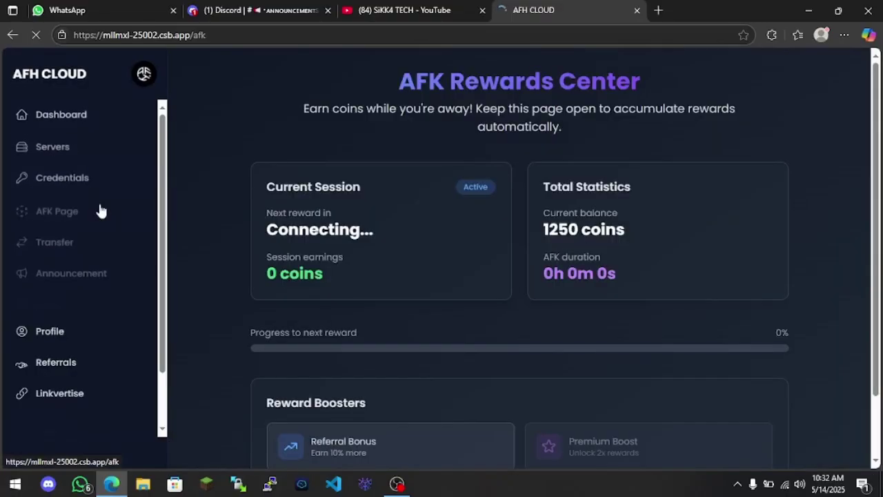
scroll(702, 181, "down", 2)
scroll(703, 180, "up", 2)
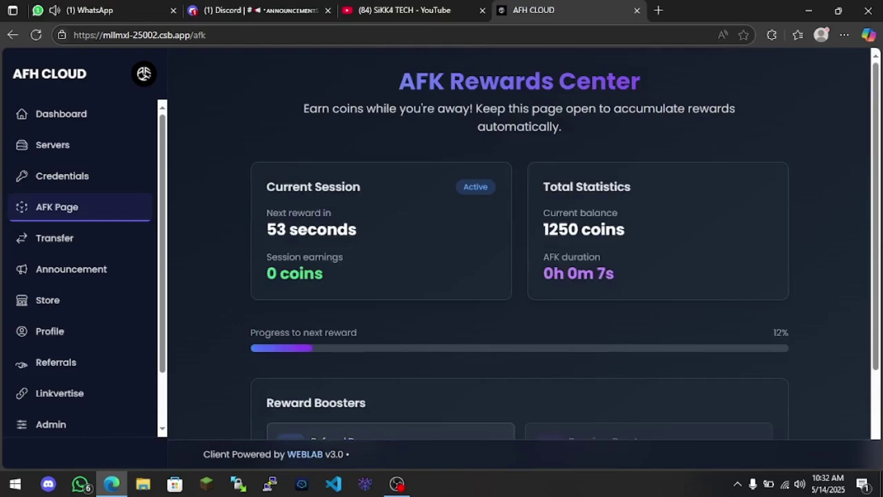
left_click(397, 483)
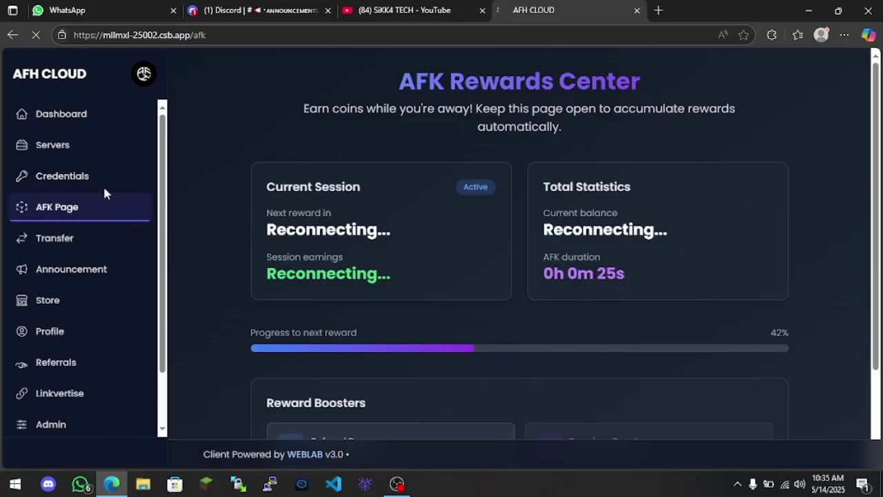
left_click(69, 208)
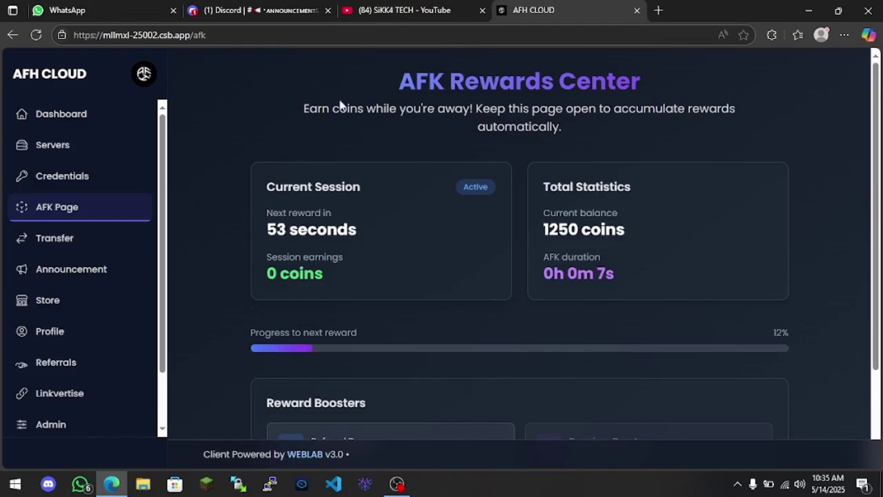
Open the Transfer page and go through the Amount and Recipient Email fields of the Send Coins form.
left_click(133, 237)
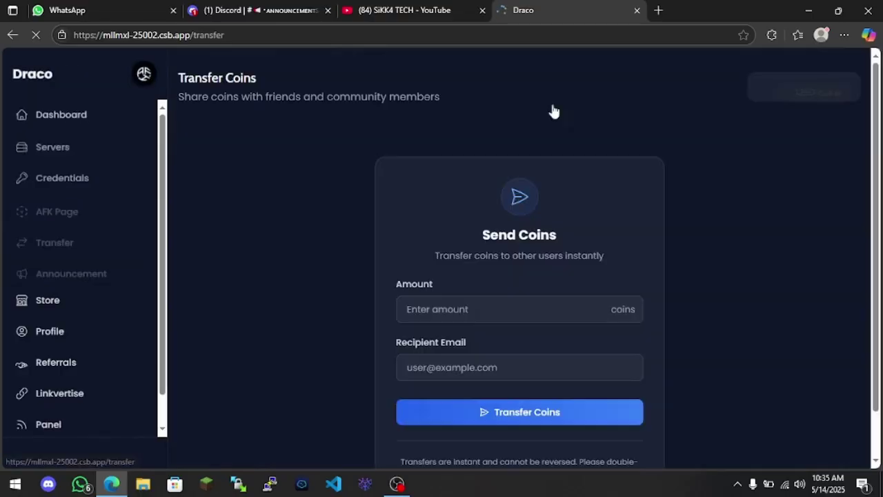
left_click(512, 314)
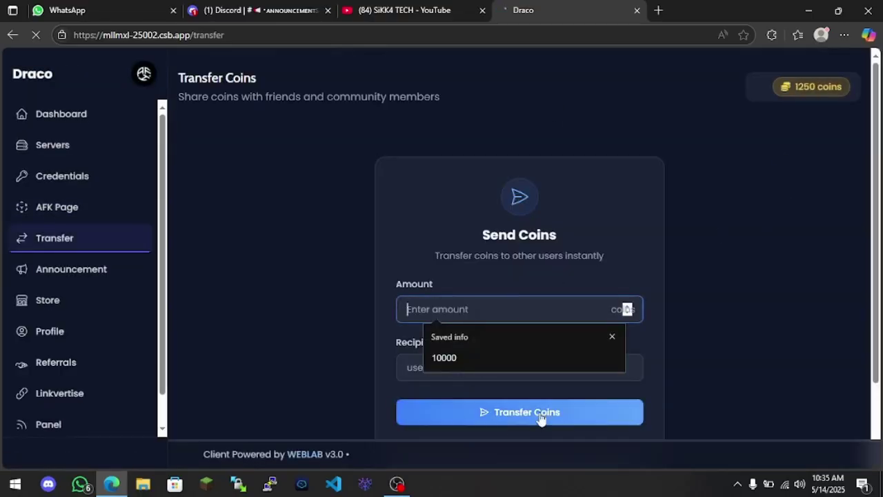
left_click(491, 376)
left_click(449, 283)
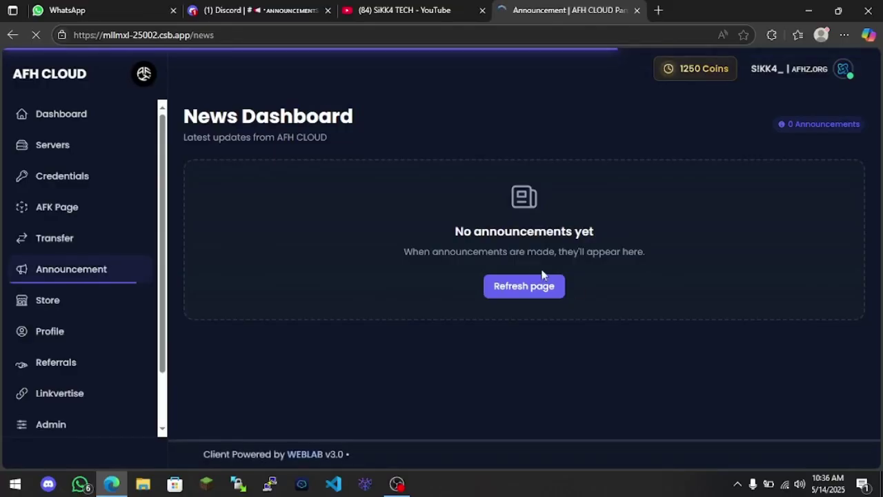
Refresh the announcements on the News Dashboard, and view the Store and Profile pages.
left_click(534, 285)
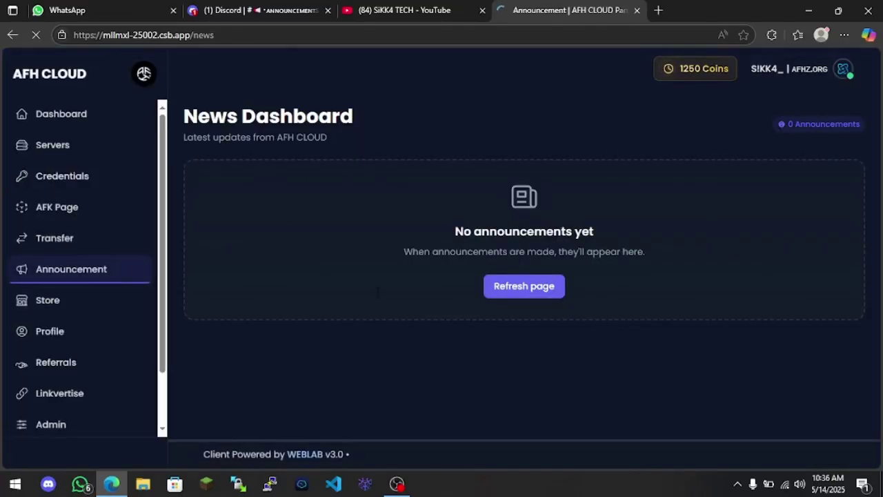
left_click(89, 310)
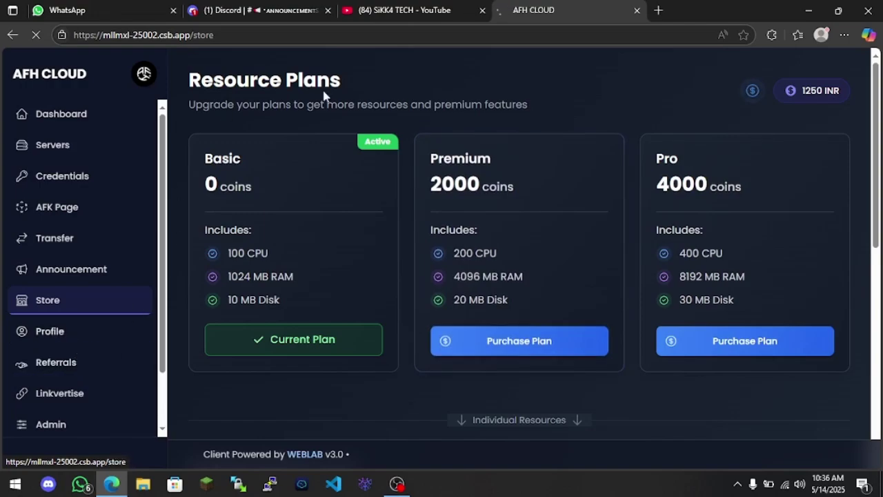
left_click(78, 333)
scroll(96, 321, "down", 2)
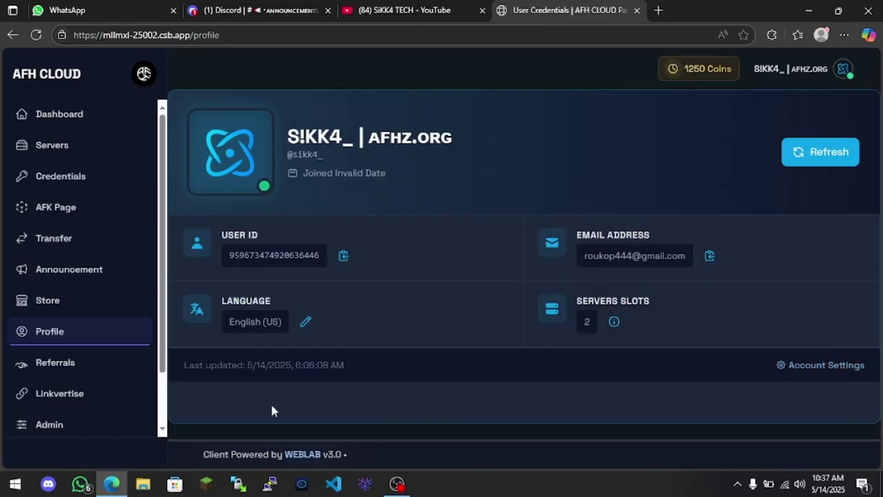
Open the Referrals page and copy the personal referral link.
left_click(84, 375)
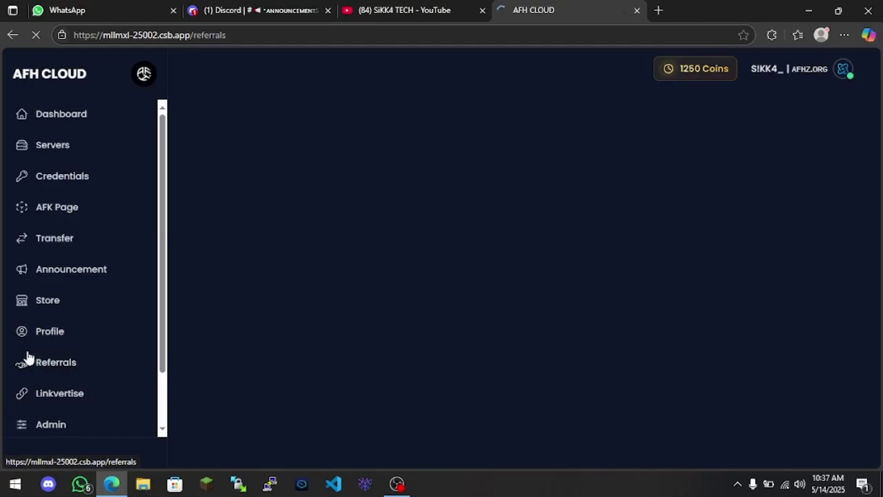
scroll(302, 133, "down", 1)
scroll(433, 158, "up", 1)
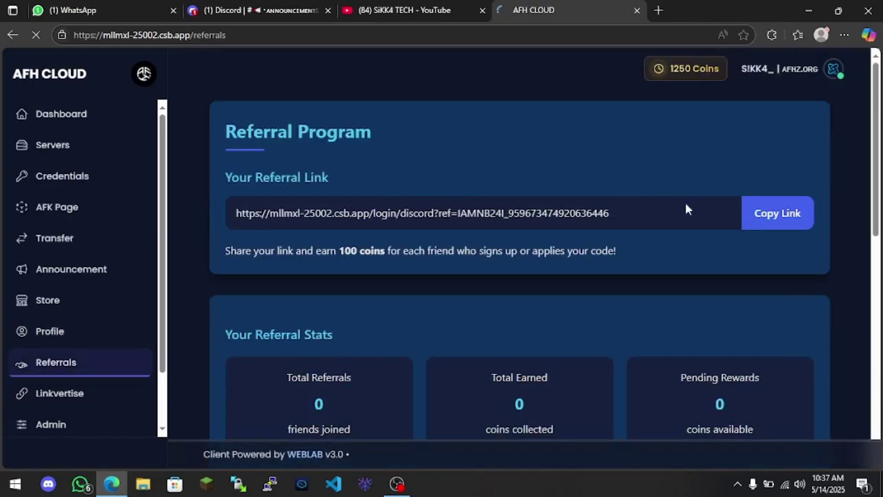
left_click(781, 226)
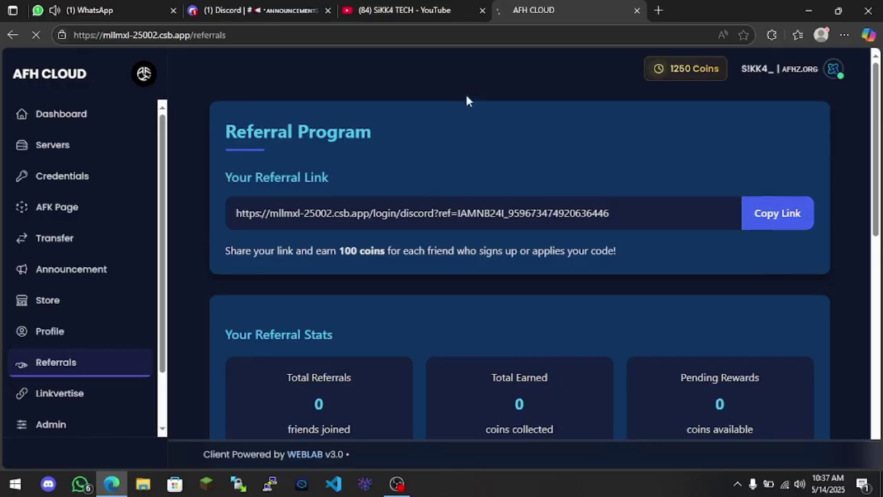
Examine the referral statistics, the Apply a Referral Code field and the Custom Referral Codes section.
scroll(517, 273, "down", 5)
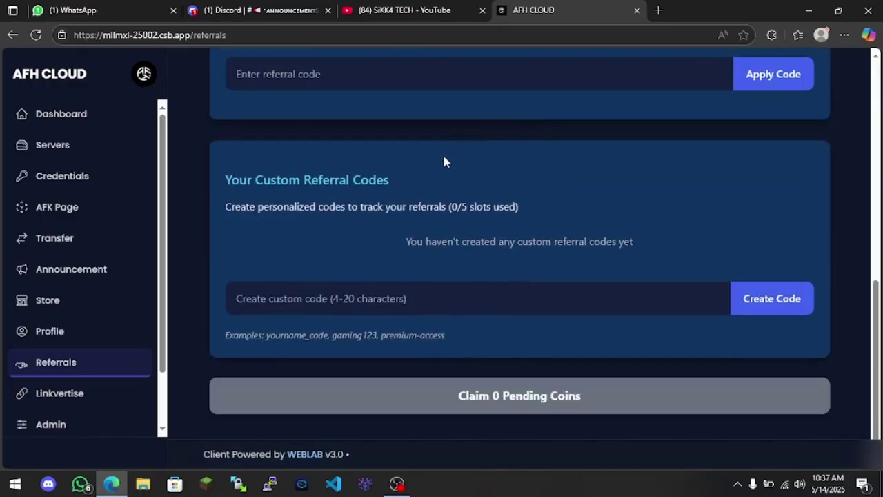
scroll(332, 199, "up", 10)
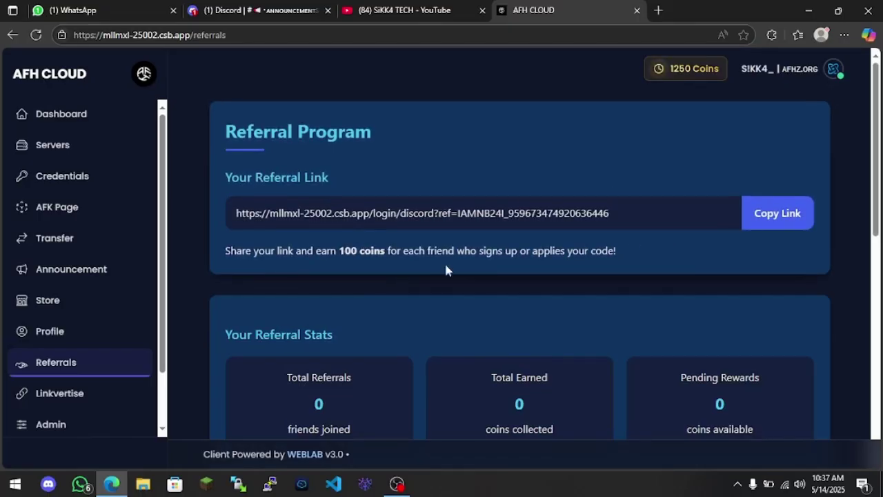
scroll(501, 311, "down", 1)
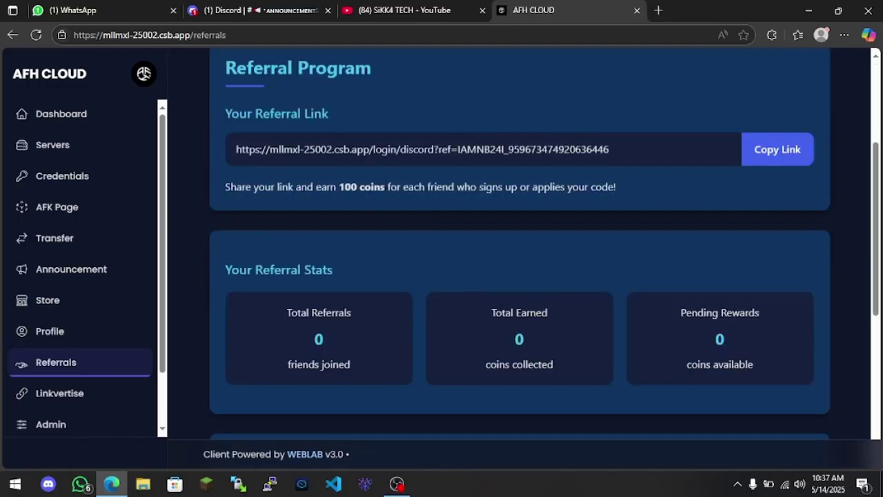
scroll(414, 290, "down", 4)
scroll(462, 173, "up", 1)
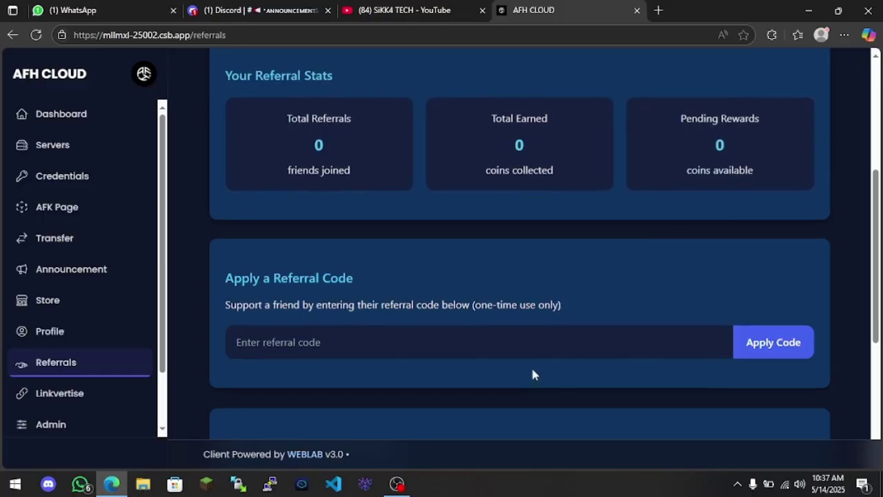
scroll(416, 247, "down", 1)
left_click(425, 276)
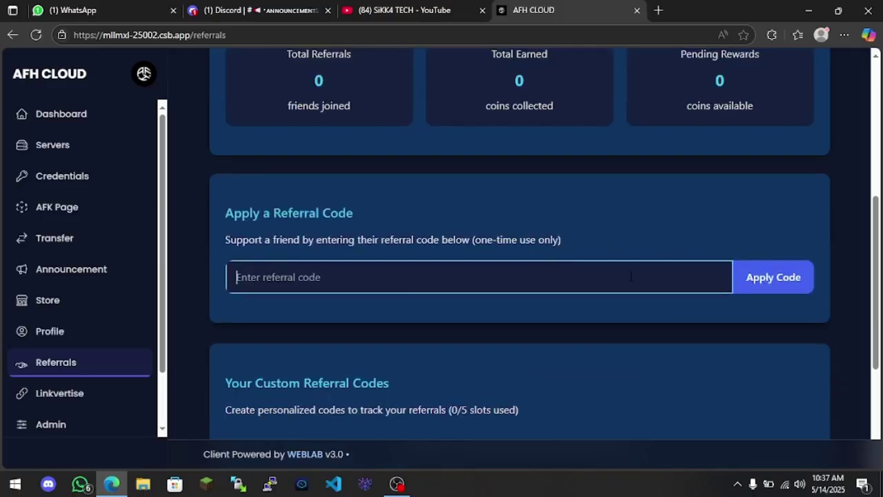
scroll(696, 251, "down", 3)
left_click(362, 303)
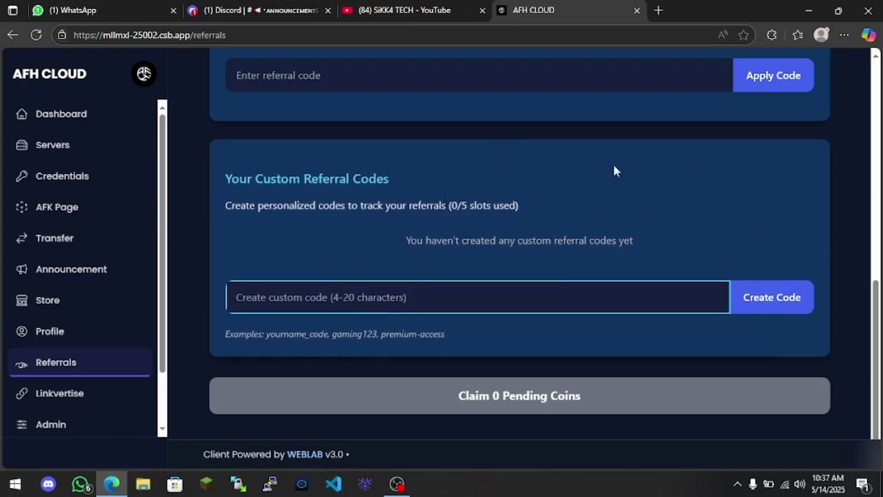
Open the Linkvertise page and review its statistics, the instructions for earning coins and the recent earnings.
left_click(17, 399)
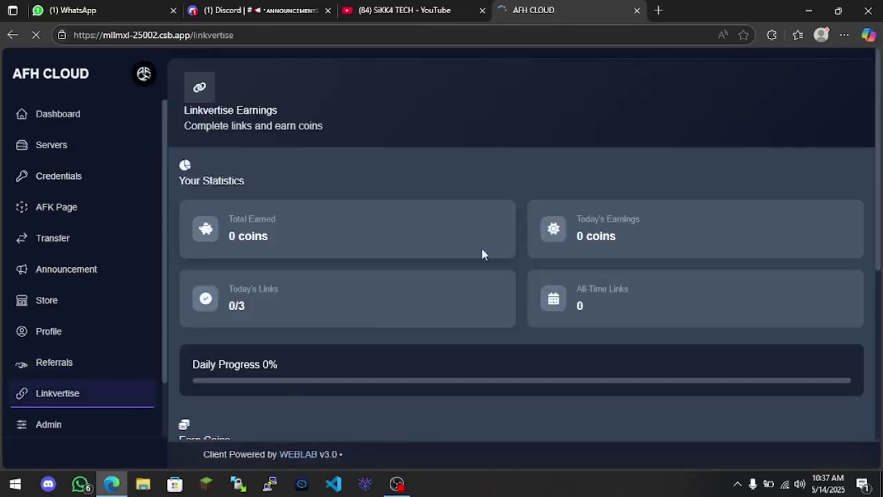
scroll(601, 276, "down", 1)
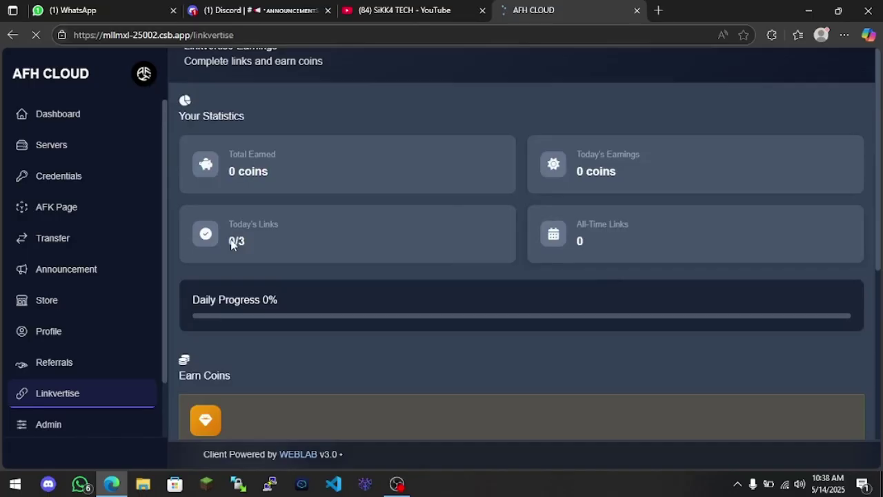
scroll(400, 304, "down", 5)
scroll(373, 276, "up", 3)
scroll(582, 256, "down", 3)
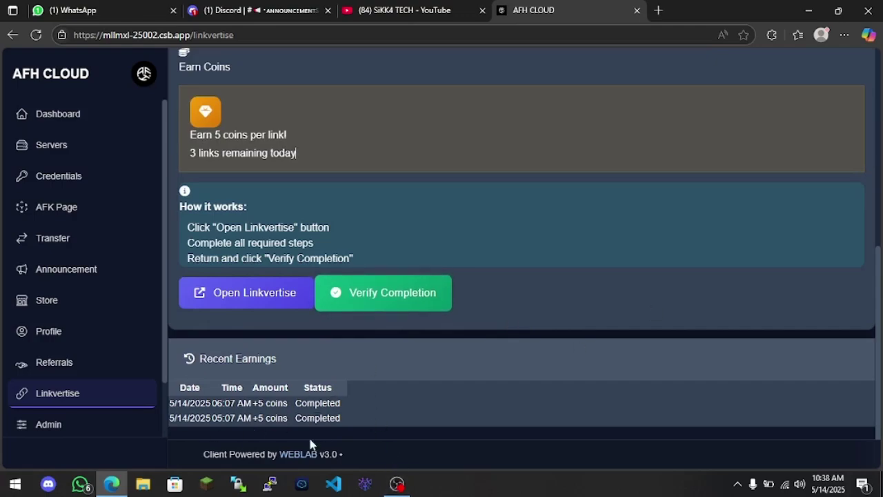
scroll(368, 339, "up", 5)
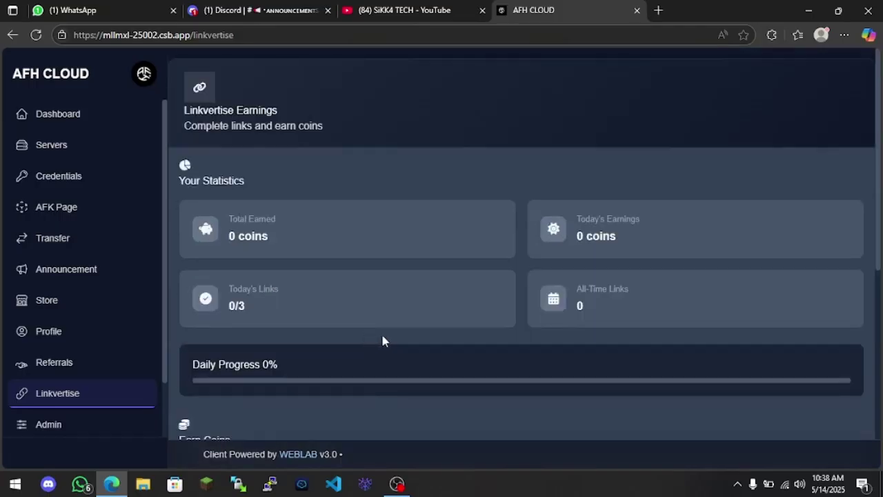
Open the Admin Dashboard and review its user, economy, resource and announcement management sections.
scroll(79, 425, "down", 2)
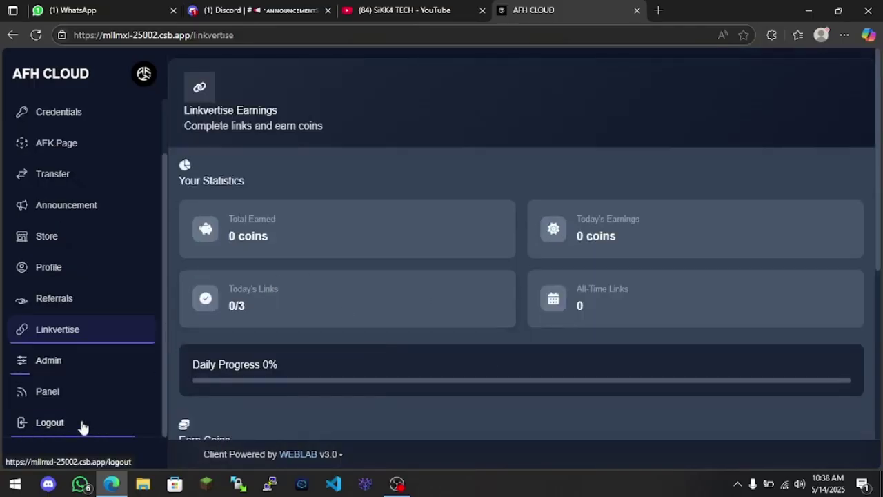
left_click(55, 356)
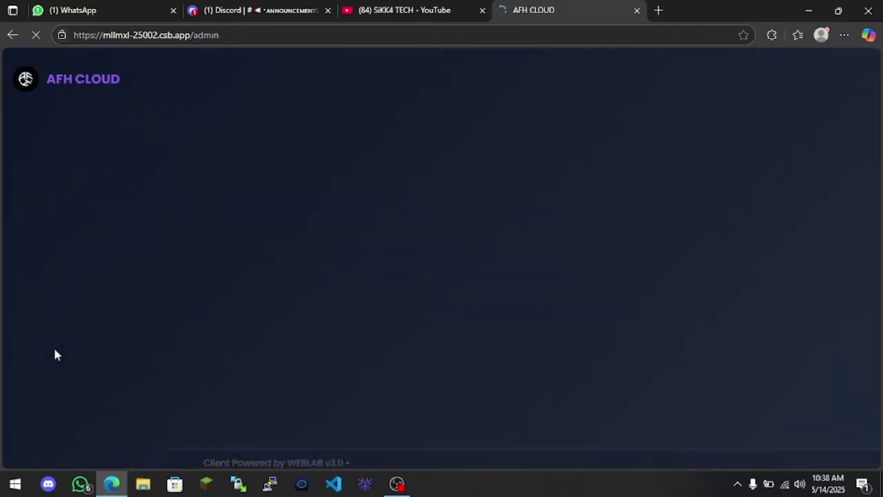
scroll(417, 207, "down", 5)
scroll(654, 257, "up", 4)
scroll(148, 418, "down", 5)
scroll(148, 170, "up", 6)
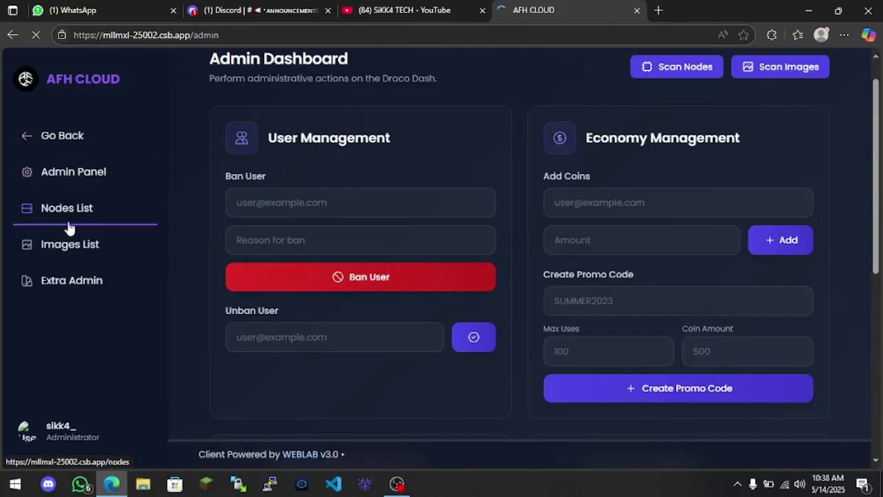
left_click(53, 181)
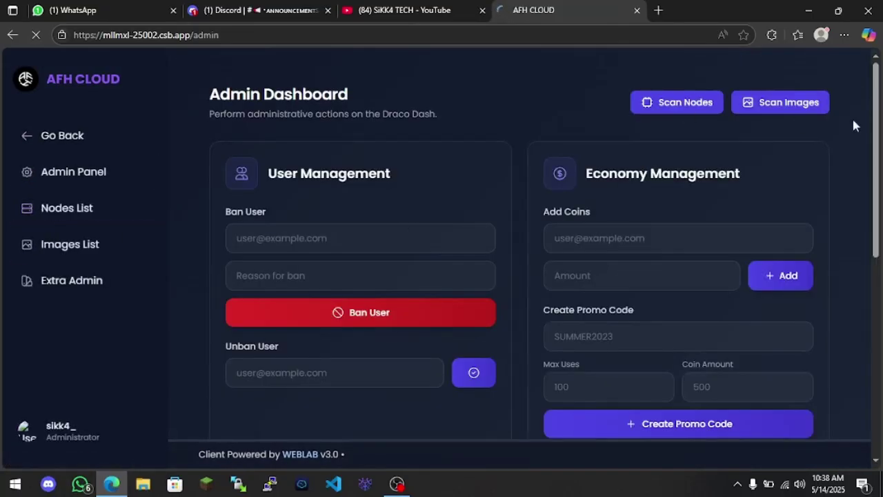
scroll(499, 296, "down", 5)
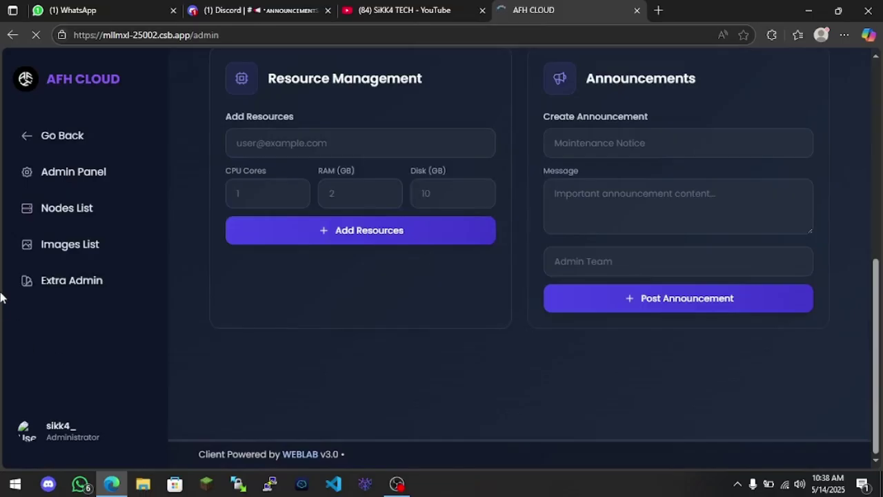
Open the Extra Admin page and review its user, coins and resources management sections and the System Tools.
left_click(65, 282)
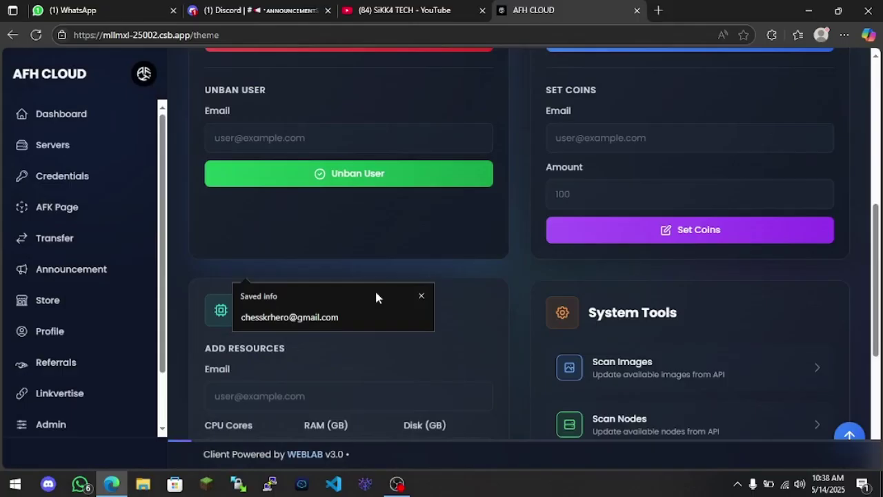
scroll(659, 200, "up", 1)
scroll(659, 200, "up", 2)
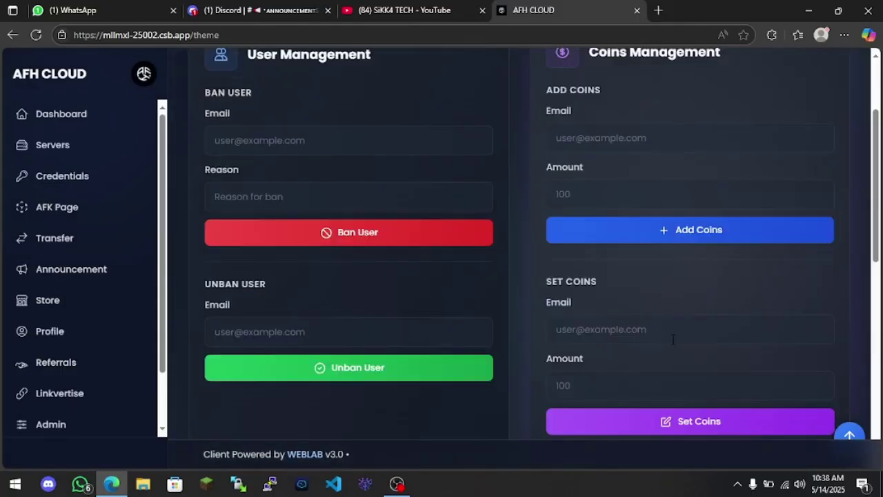
scroll(347, 161, "down", 6)
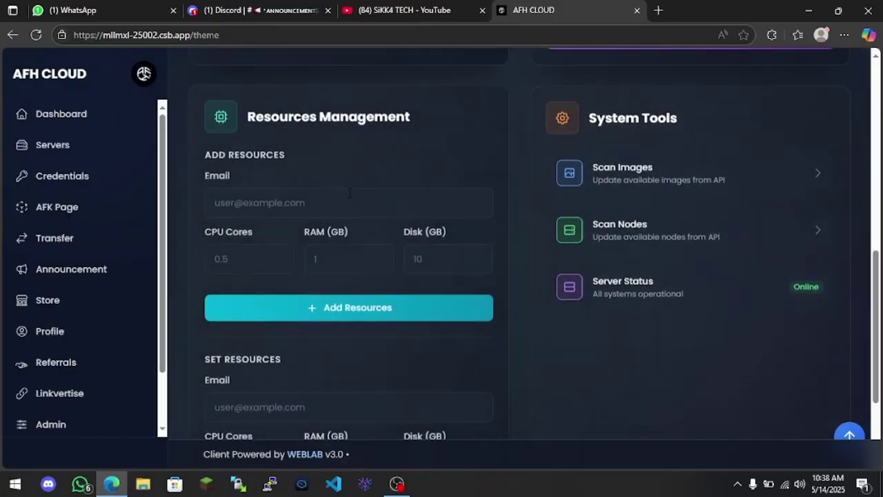
scroll(359, 207, "down", 2)
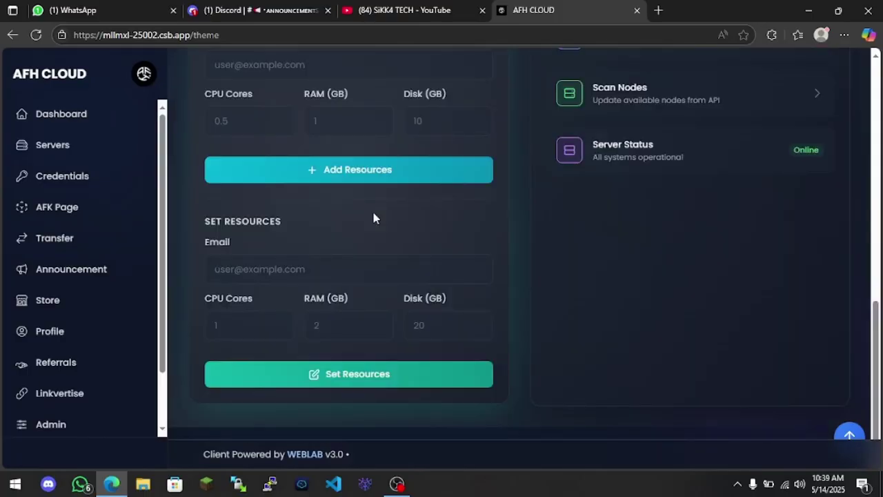
scroll(373, 218, "up", 1)
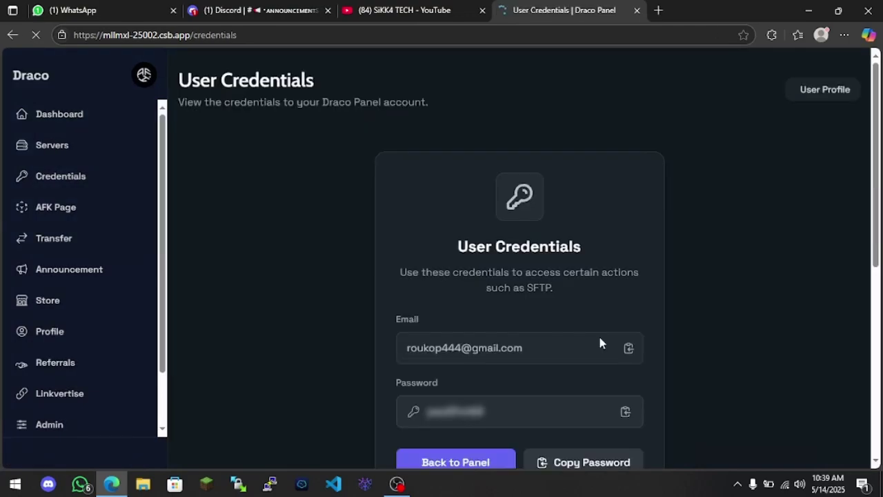
Copy the account password from the User Credentials page and open the Panel's login page.
scroll(601, 343, "down", 1)
left_click(629, 323)
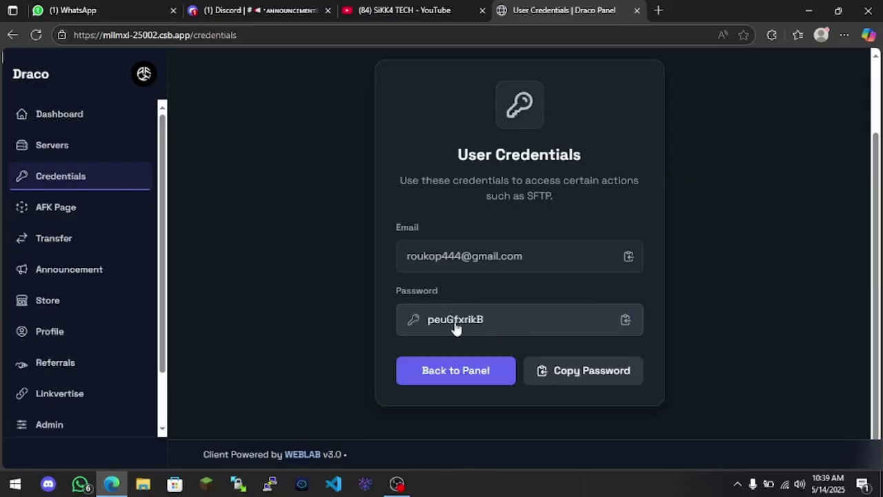
scroll(69, 414, "down", 2)
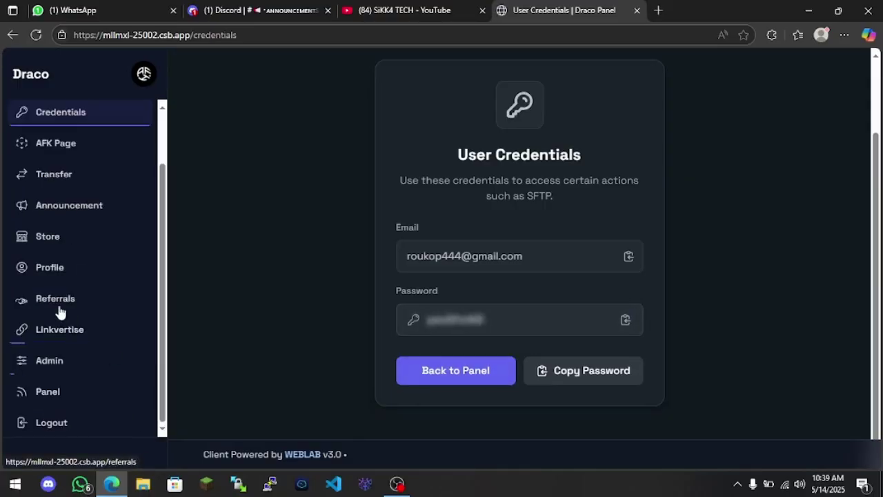
left_click(75, 402)
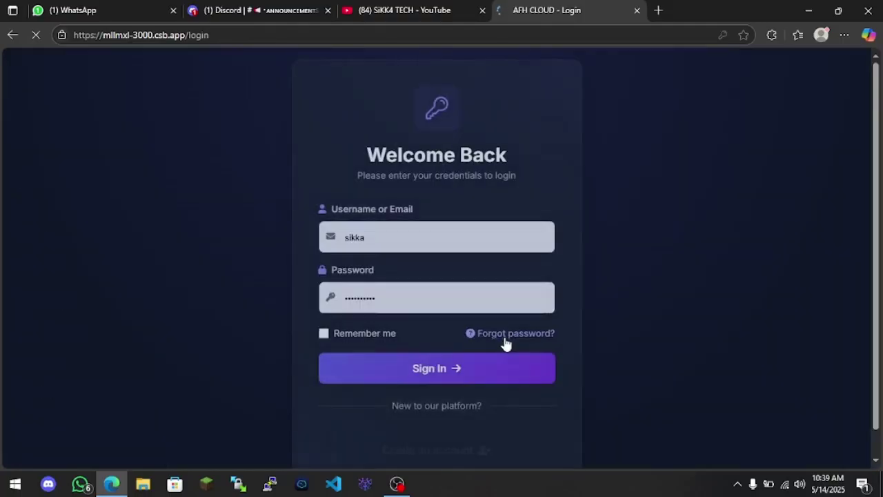
Replace the prefilled username on the login form with the account's email address, dismissing the notification pop-up.
left_click(379, 243)
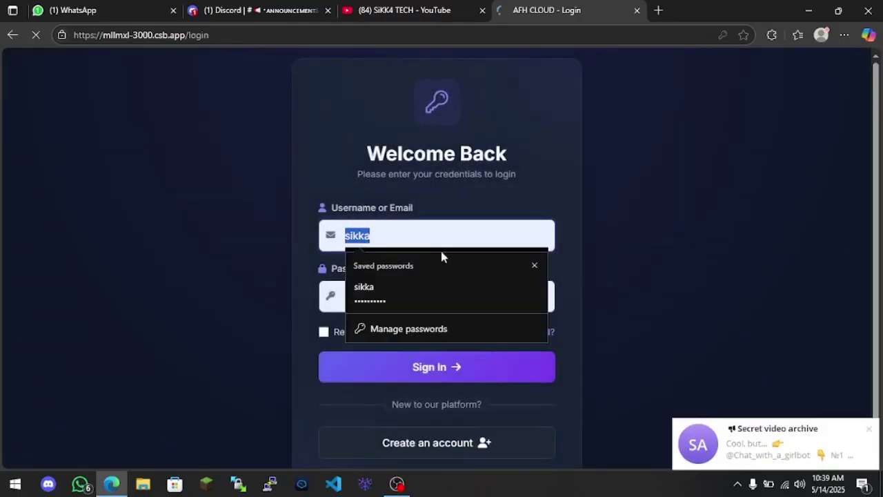
key("BackSpace")
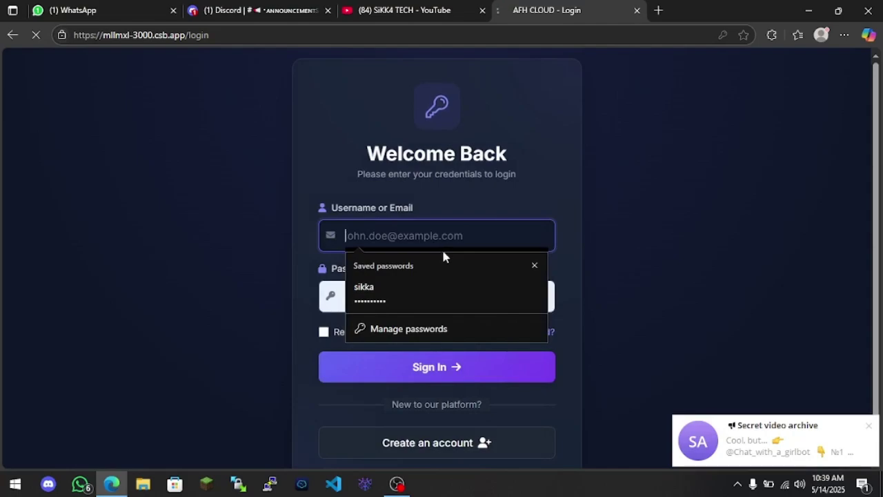
left_click(869, 426)
double_click(358, 238)
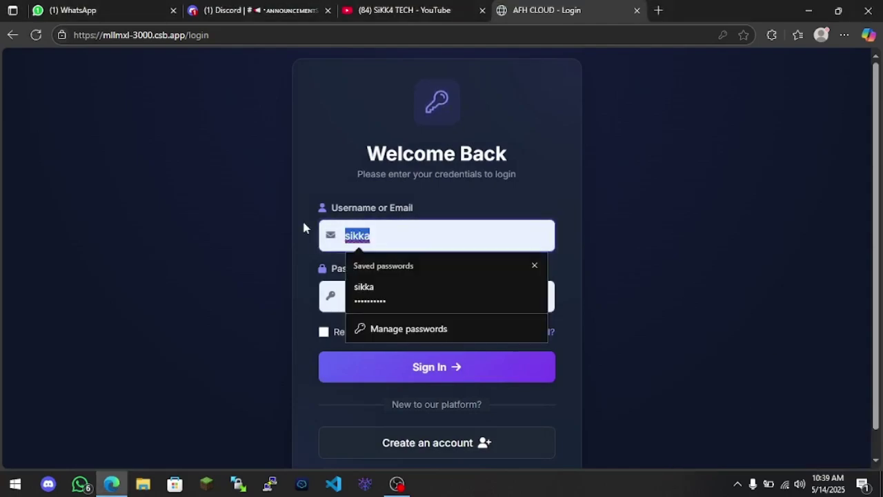
type("rou")
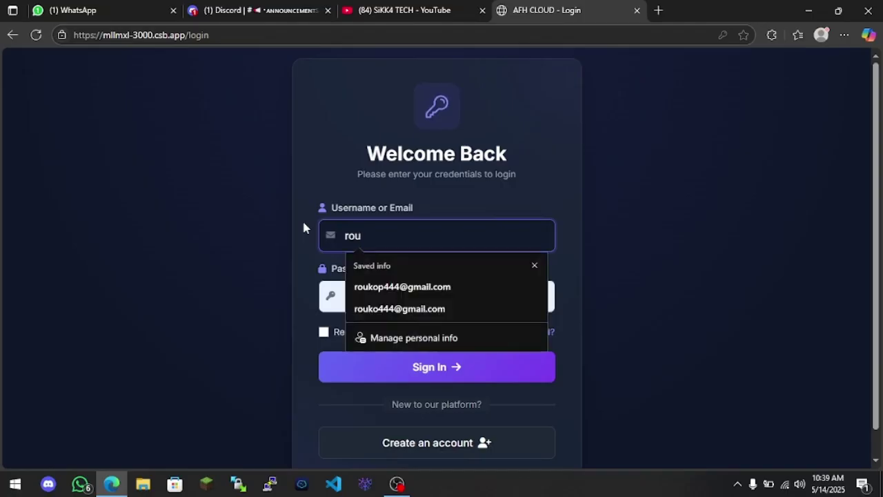
left_click(424, 286)
Replace the prefilled password with the copied account password, sign in to the panel and save the login in the browser.
double_click(334, 285)
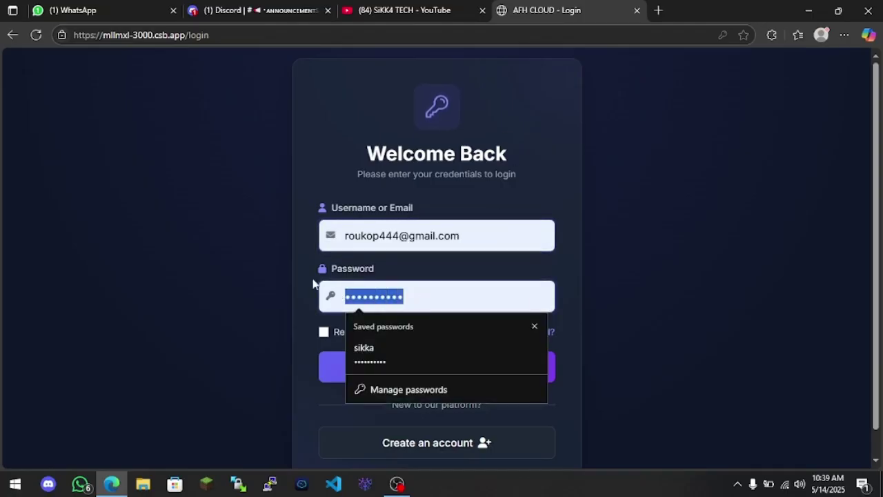
left_click(305, 261)
left_click(437, 359)
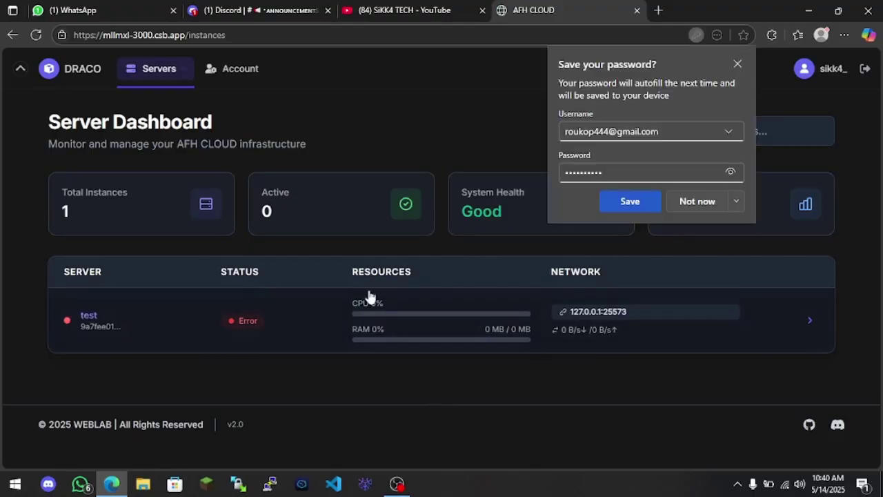
left_click(628, 199)
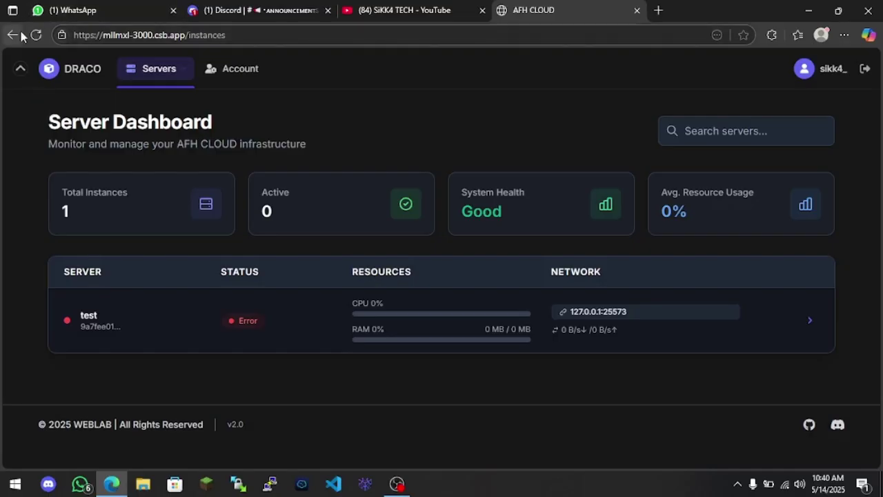
Return from the panel to the client area, open the Store and buy 1 GB of Memory.
left_click(12, 39)
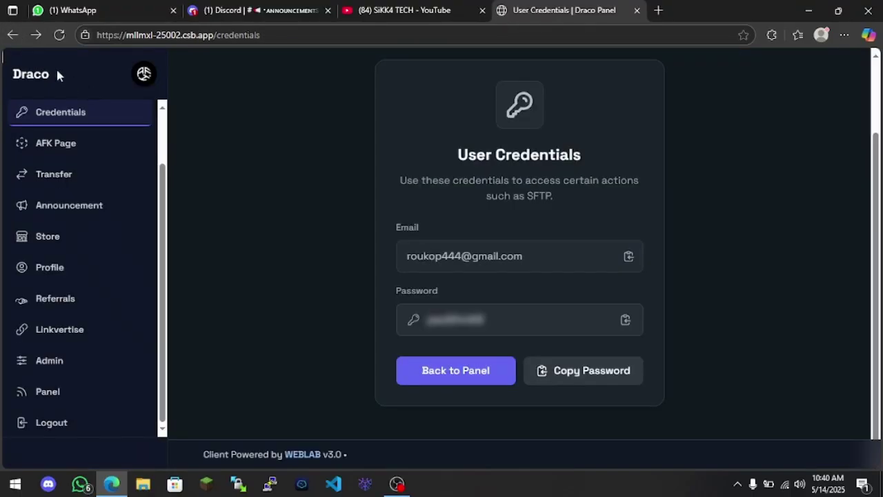
left_click(74, 364)
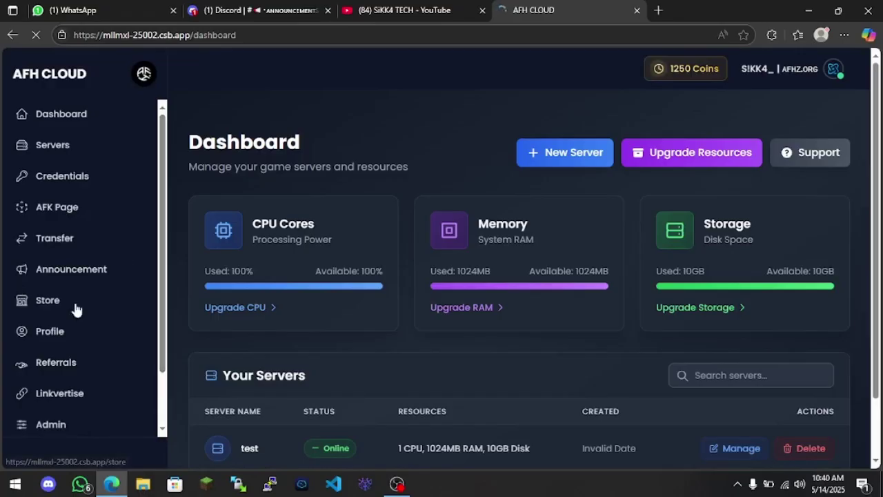
left_click(76, 310)
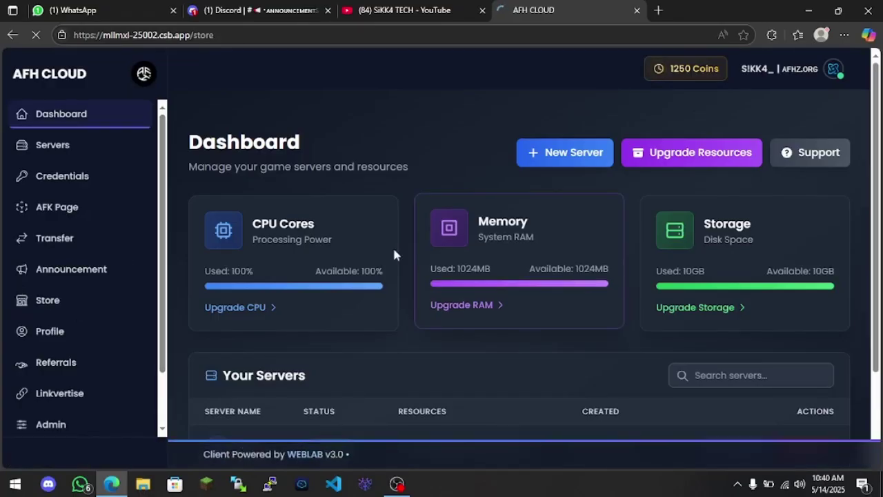
scroll(467, 262, "down", 6)
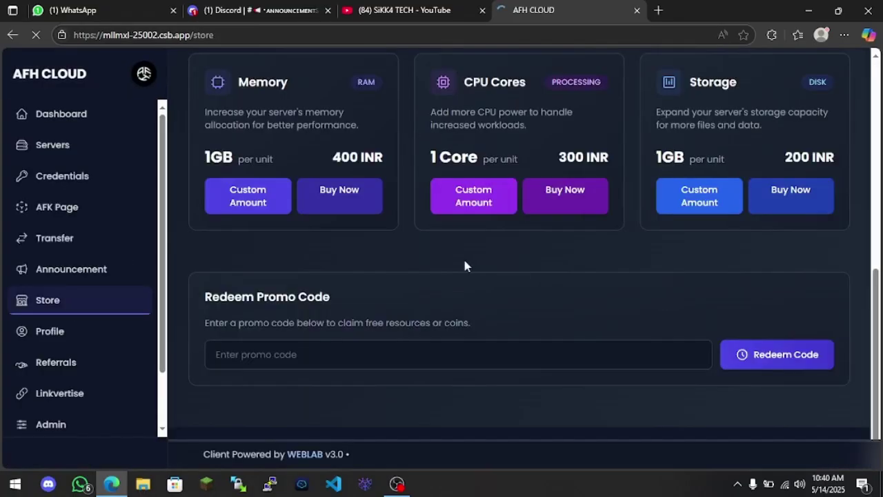
scroll(424, 278, "up", 1)
left_click(330, 263)
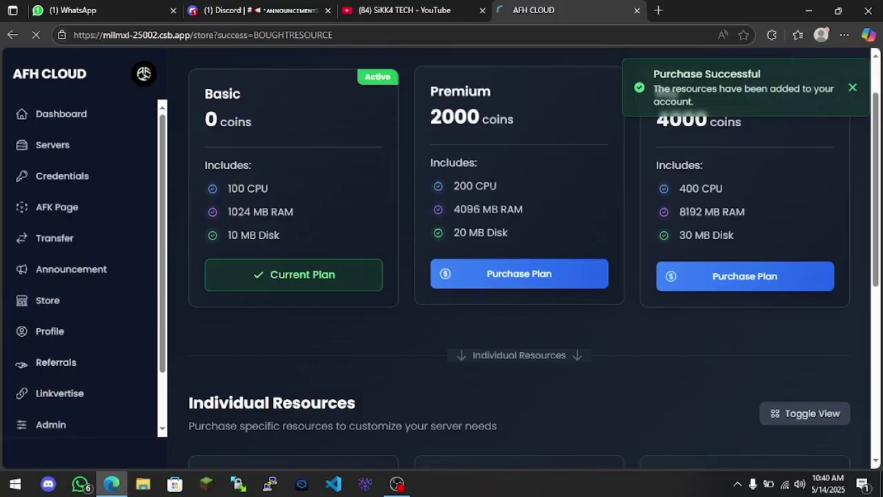
Buy one CPU core from the Store's individual resources and try to buy 1 GB of Storage.
scroll(642, 162, "down", 5)
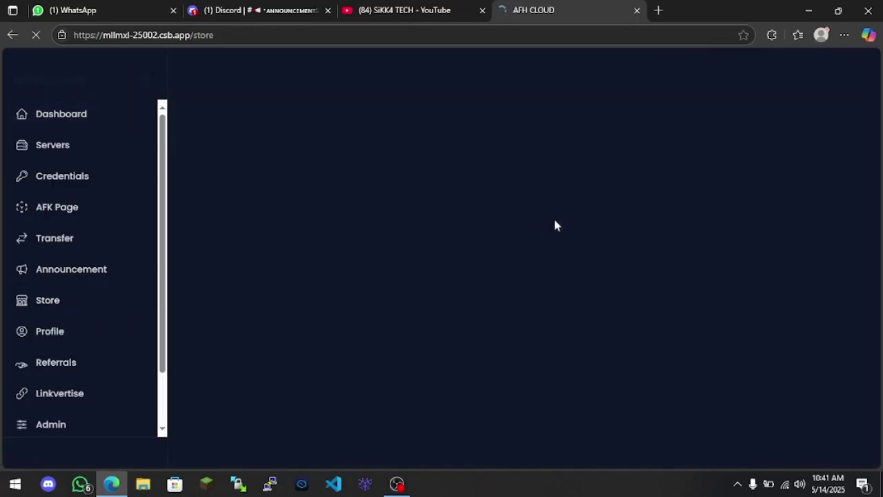
scroll(801, 324, "down", 5)
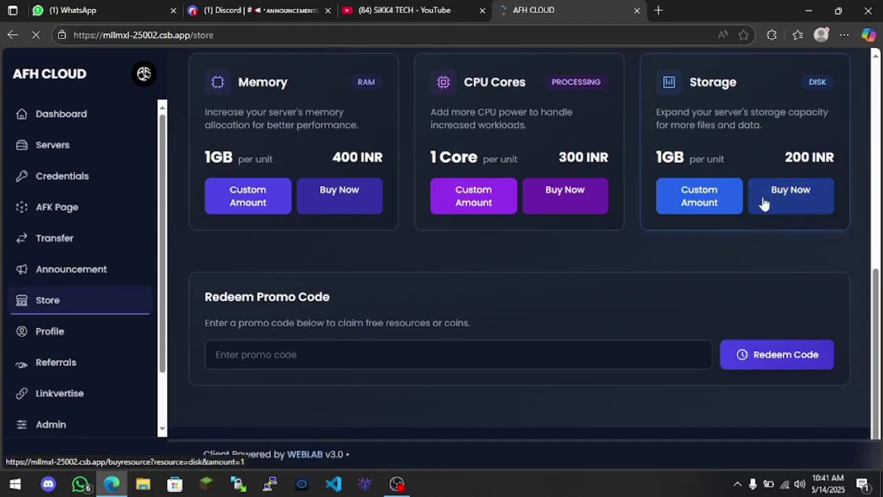
left_click(791, 201)
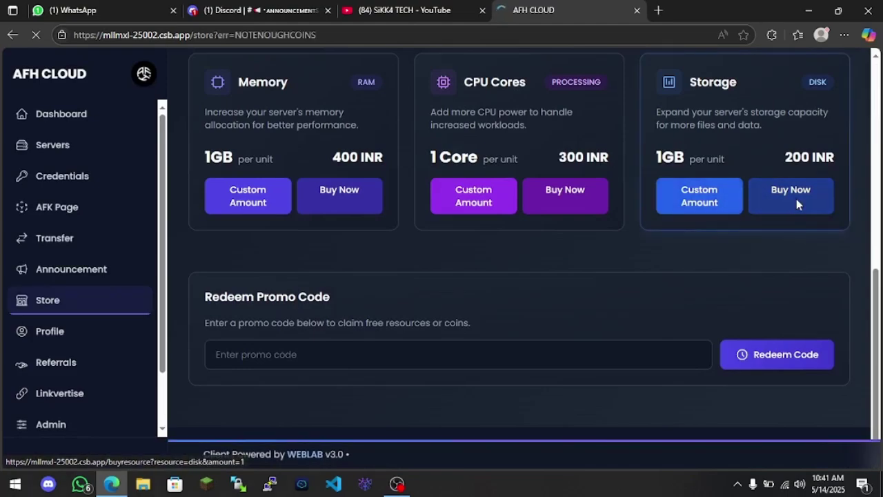
Add coins to the account's email under Economy Management on the Admin Dashboard, and go back to the client dashboard.
scroll(60, 314, "down", 1)
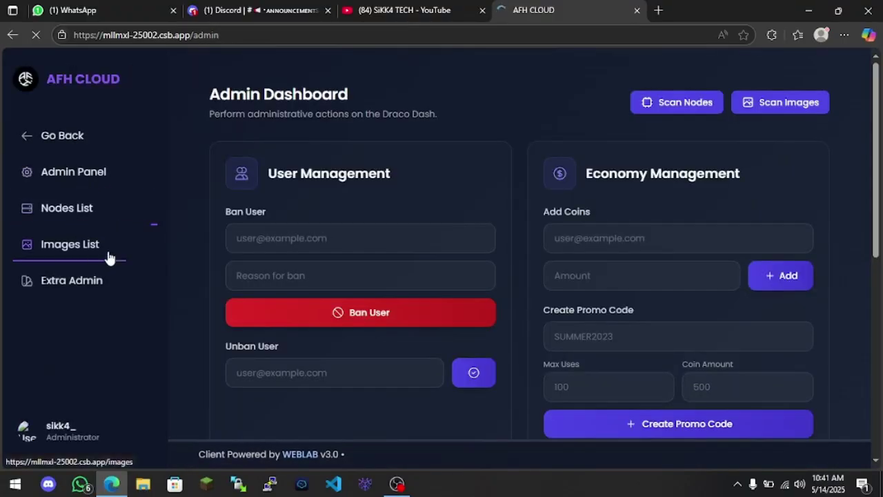
scroll(627, 272, "down", 3)
scroll(659, 225, "up", 2)
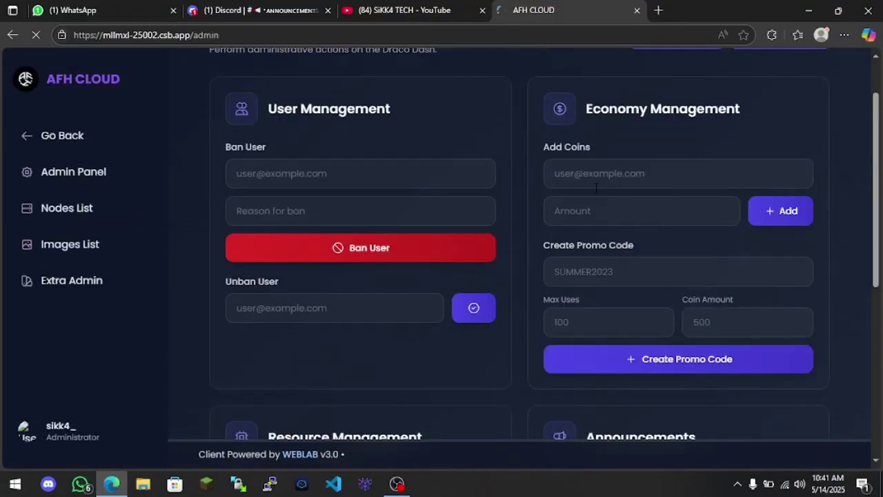
left_click(597, 181)
left_click(676, 232)
left_click(755, 217)
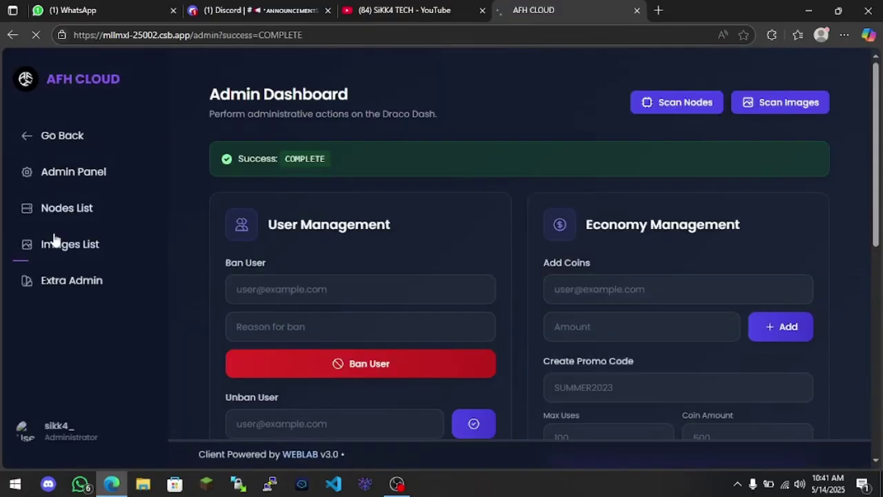
left_click(43, 141)
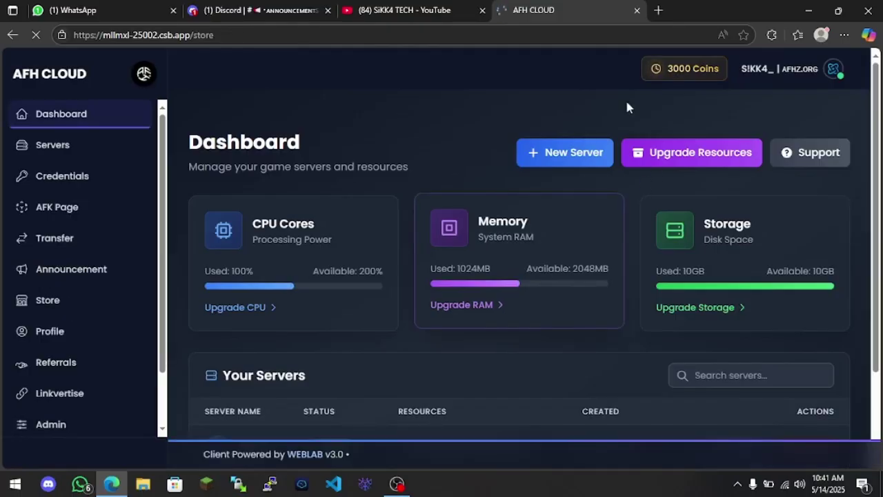
Return to the Store's individual resources and try to purchase a custom amount of Storage.
scroll(829, 344, "down", 5)
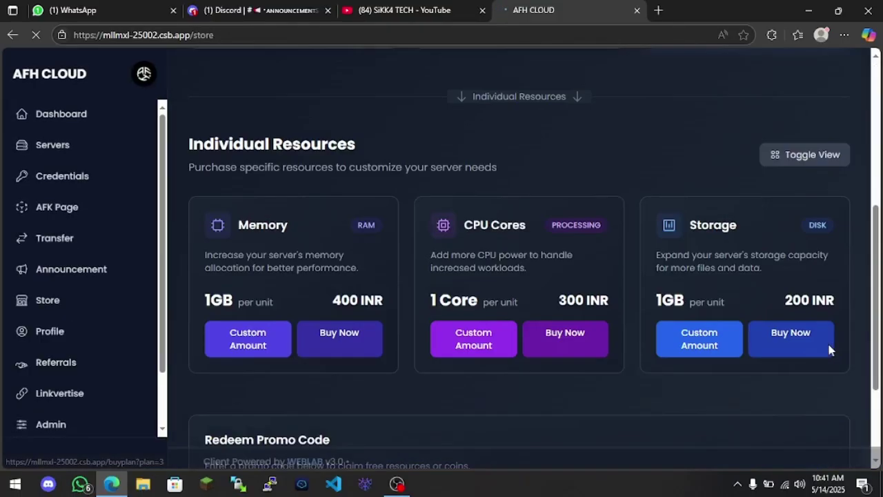
left_click(830, 341)
left_click(347, 219)
type("0")
left_click(519, 365)
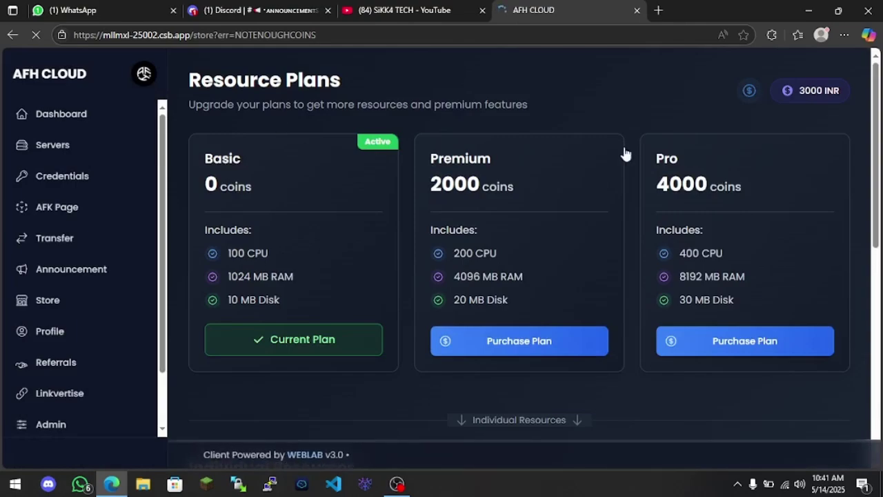
Try to purchase 10 GB of disk space through the Storage resource's custom amount option.
scroll(801, 152, "down", 1)
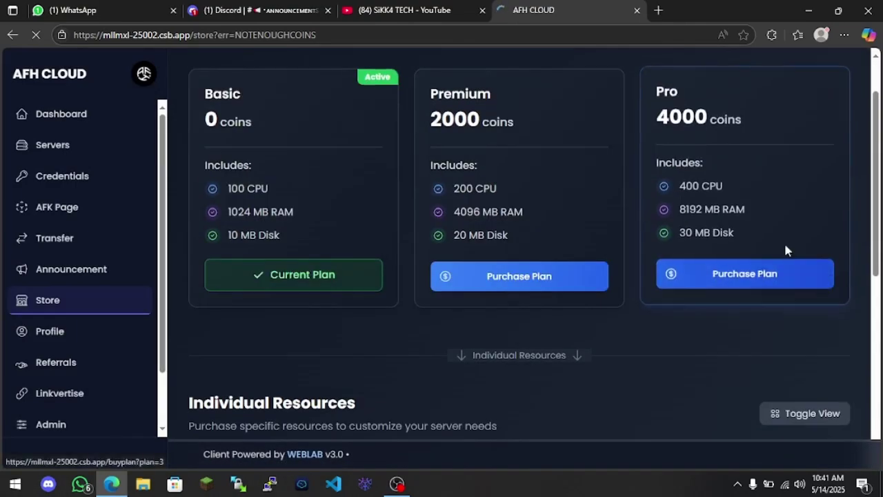
scroll(787, 248, "up", 1)
scroll(825, 221, "down", 5)
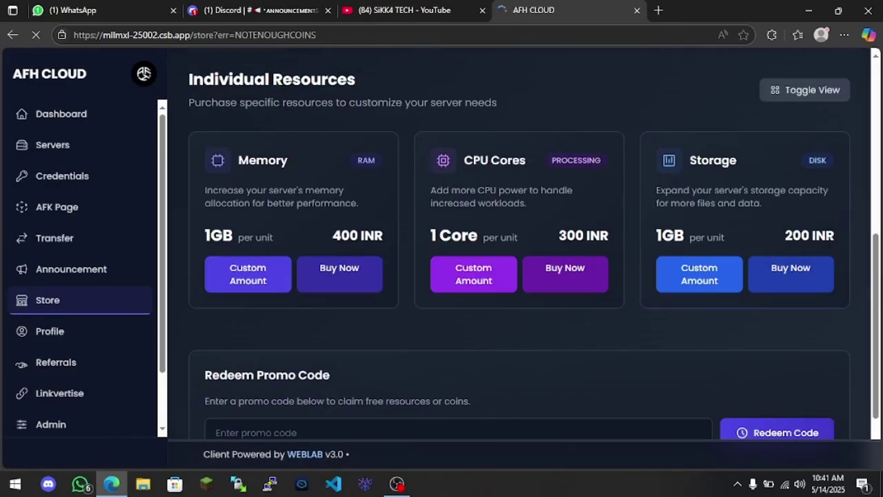
left_click(722, 272)
left_click(345, 222)
type("0")
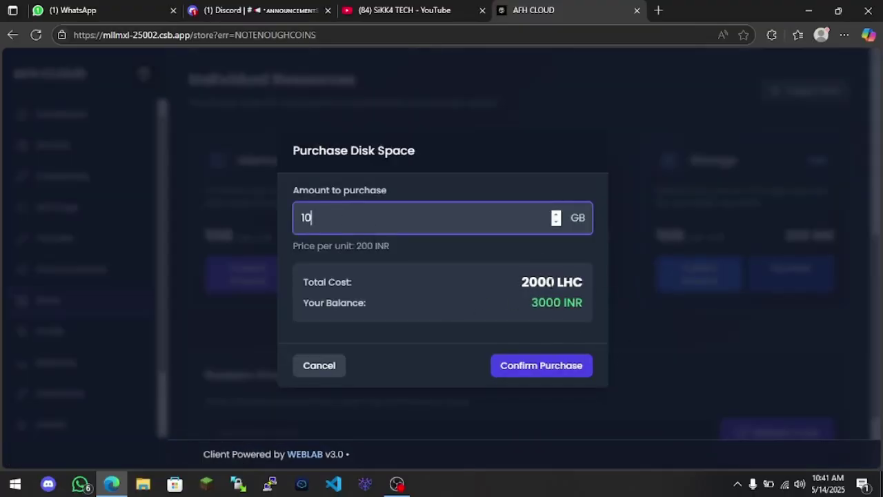
left_click(538, 368)
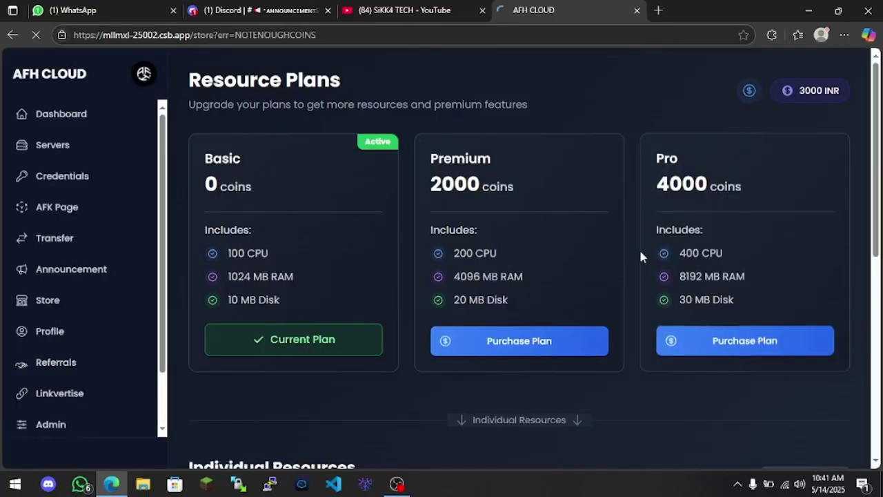
Buy a single 1 GB unit of Storage from the Store's individual resources.
scroll(725, 355, "down", 6)
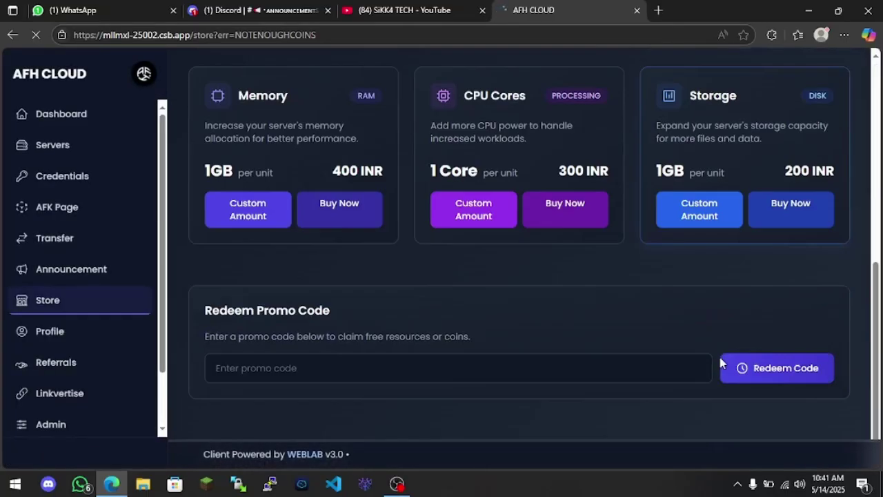
left_click(780, 222)
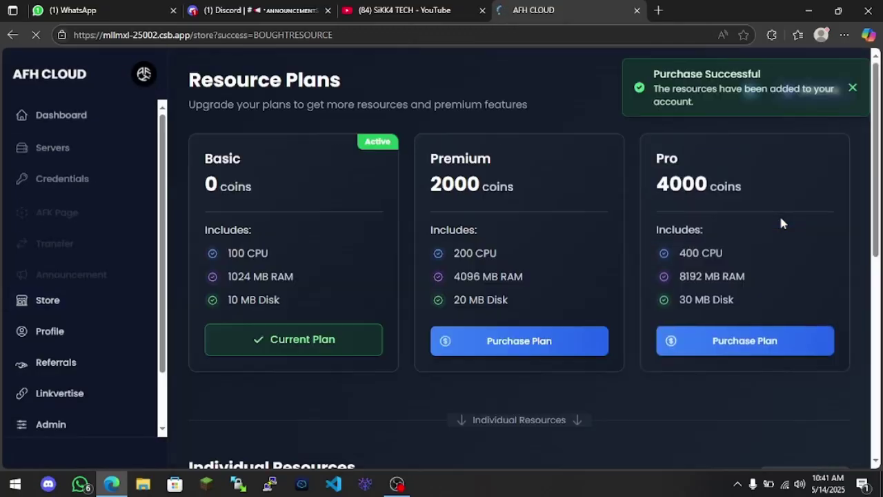
Buy another 1 GB unit of Storage from the Store's individual resources and go back to the Dashboard.
scroll(794, 359, "down", 4)
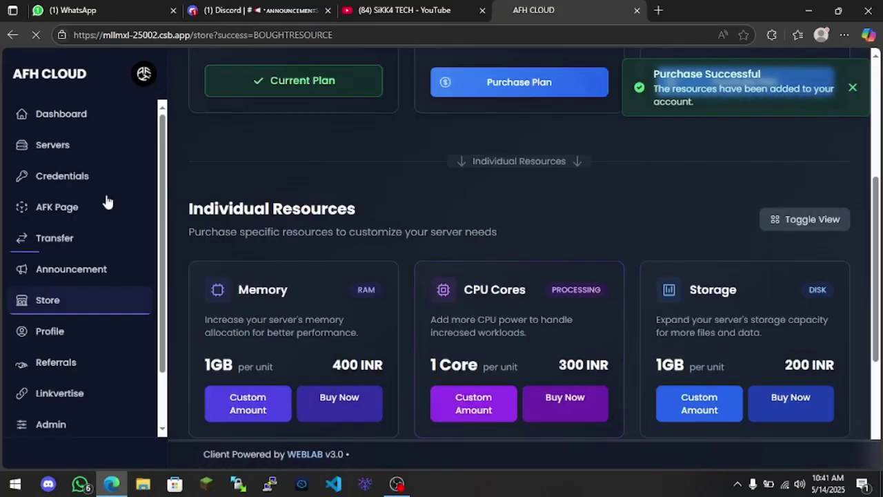
scroll(535, 257, "down", 2)
left_click(799, 292)
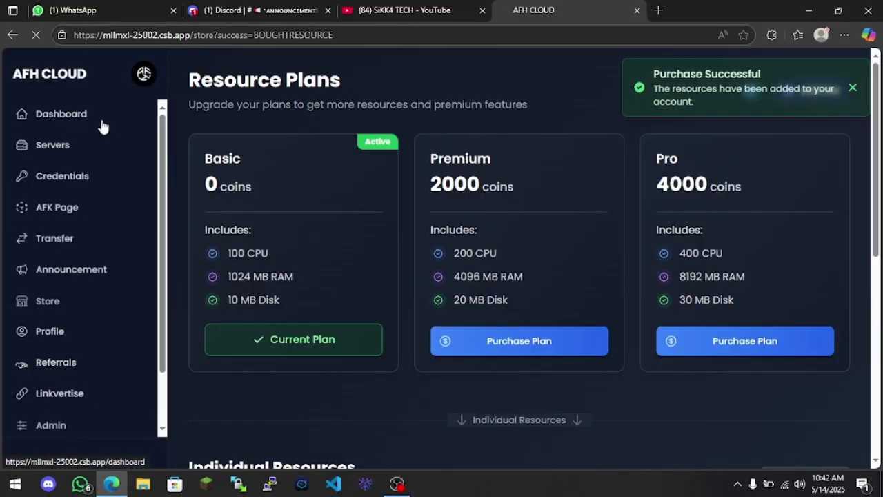
left_click(78, 119)
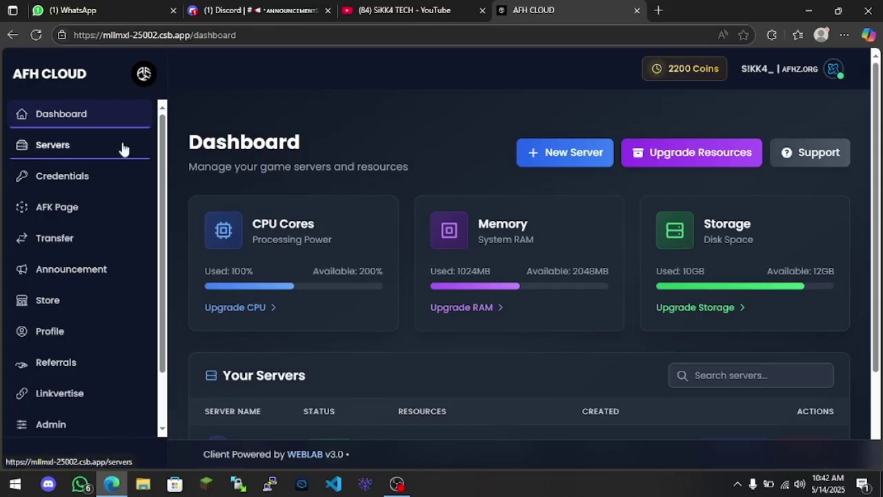
Start a new server named video and set its RAM to 2048 MB, CPU to 1 core and disk to 10 GB.
left_click(559, 150)
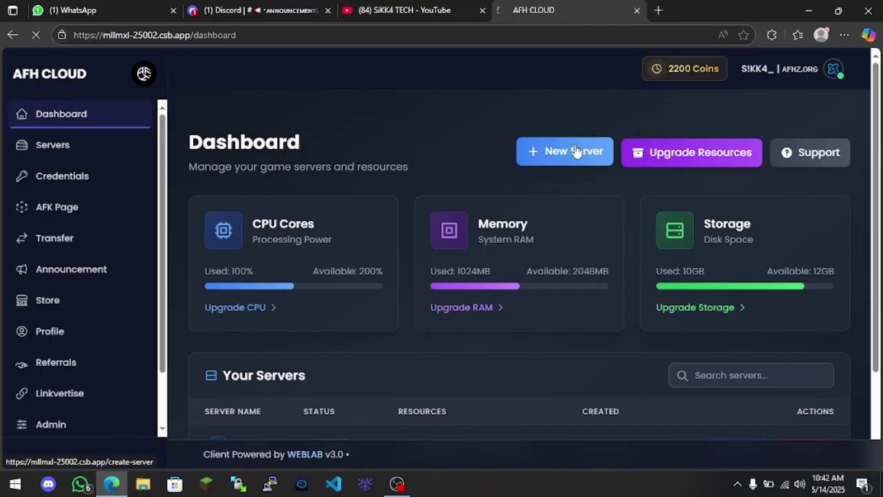
left_click(530, 166)
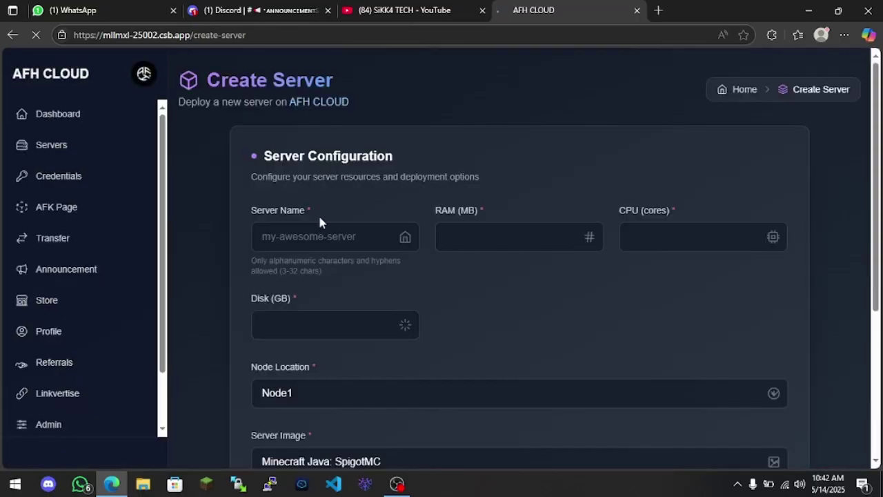
left_click(304, 243)
type("video")
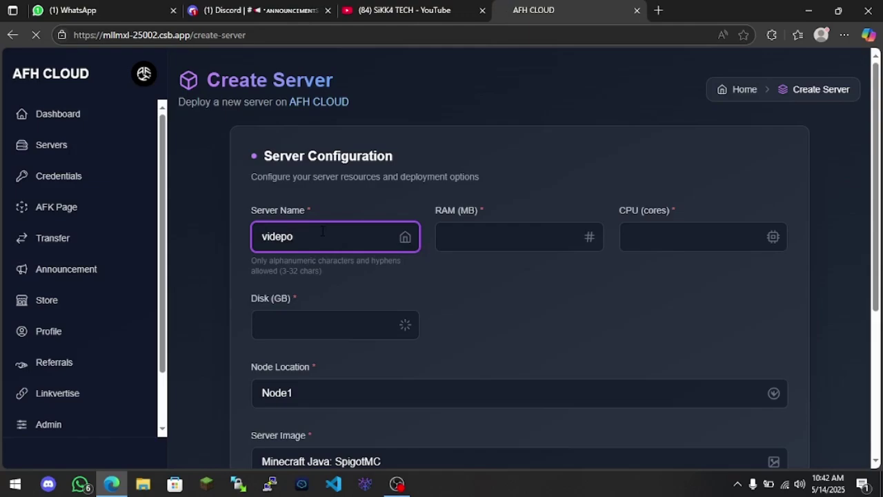
left_click(446, 237)
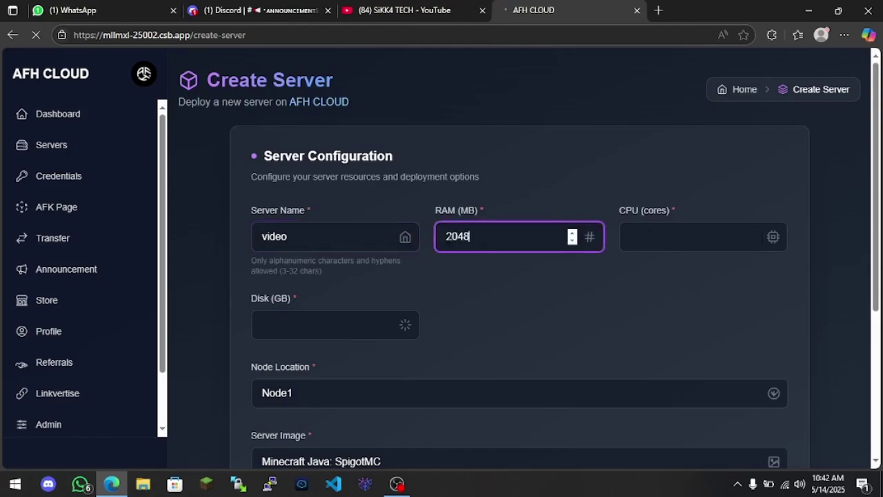
key("Tab")
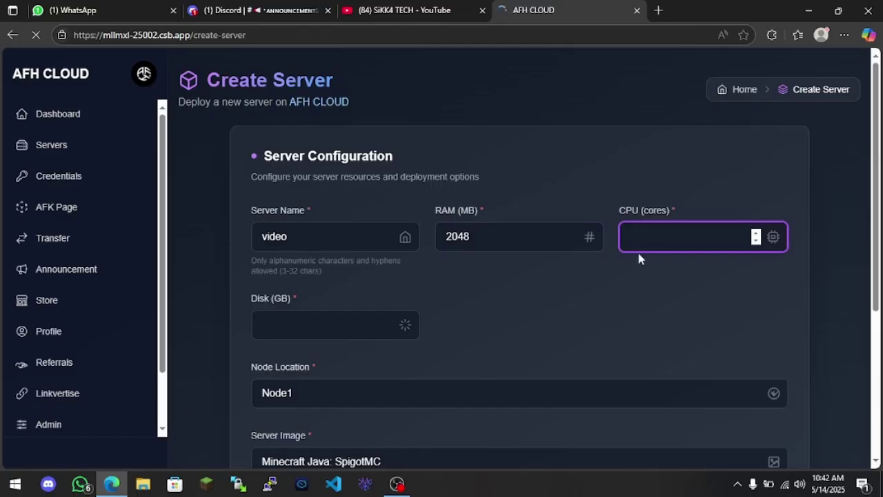
type("1")
key("Tab")
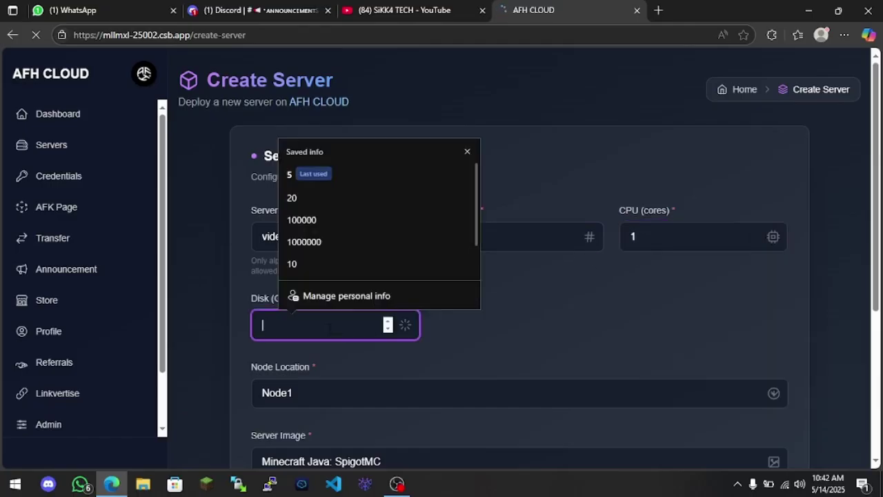
type("10")
scroll(363, 367, "down", 3)
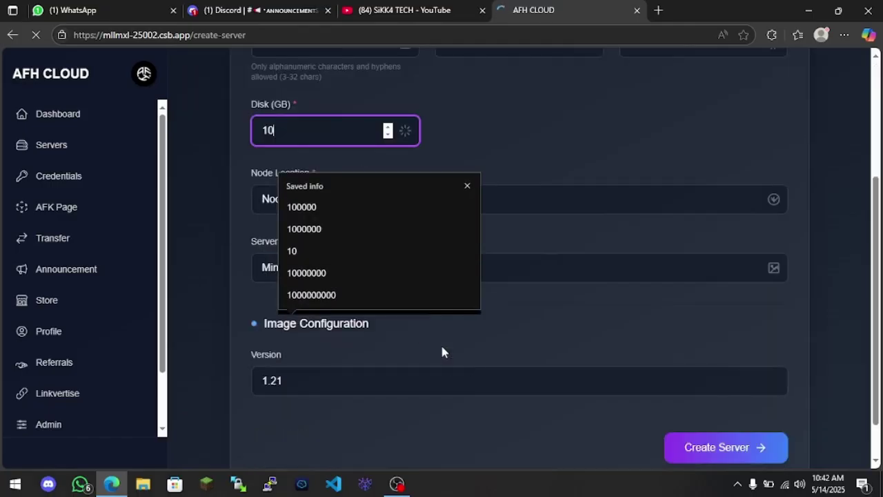
left_click(643, 285)
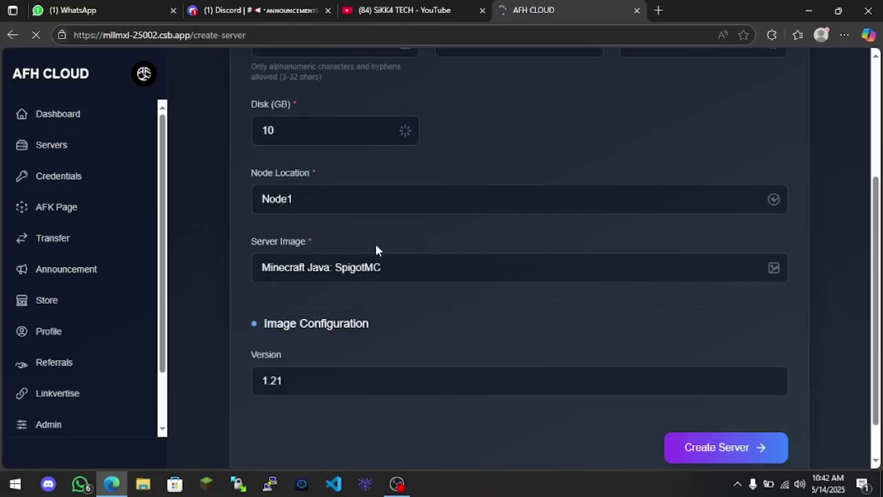
left_click(397, 484)
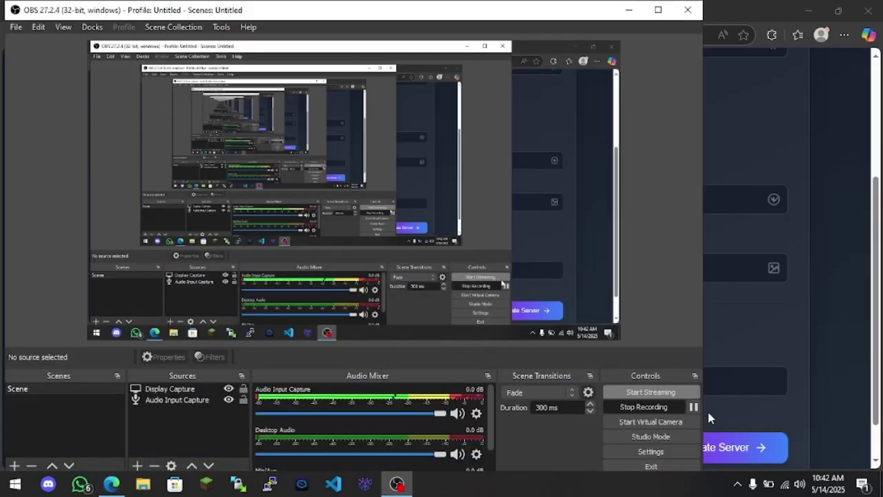
left_click(747, 327)
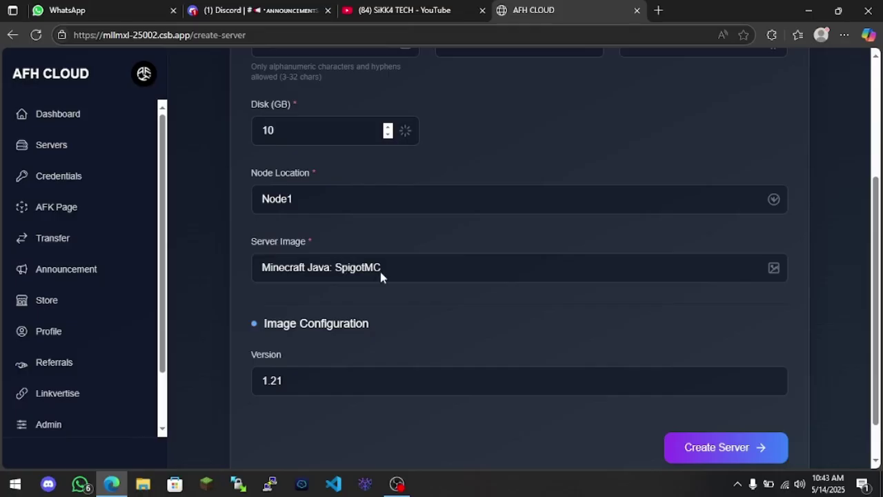
Set the server image to Minecraft Java: PaperMC and try to create the server.
left_click(483, 267)
left_click(357, 401)
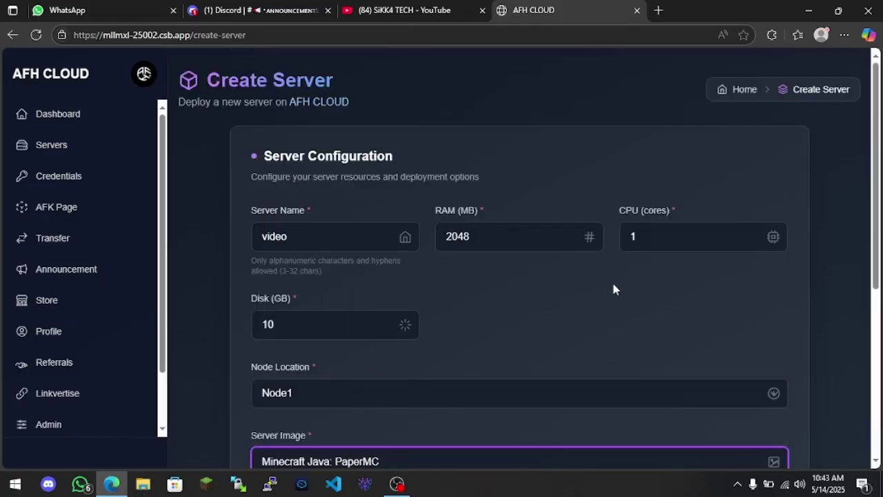
scroll(582, 369, "down", 4)
left_click(722, 455)
scroll(812, 408, "down", 1)
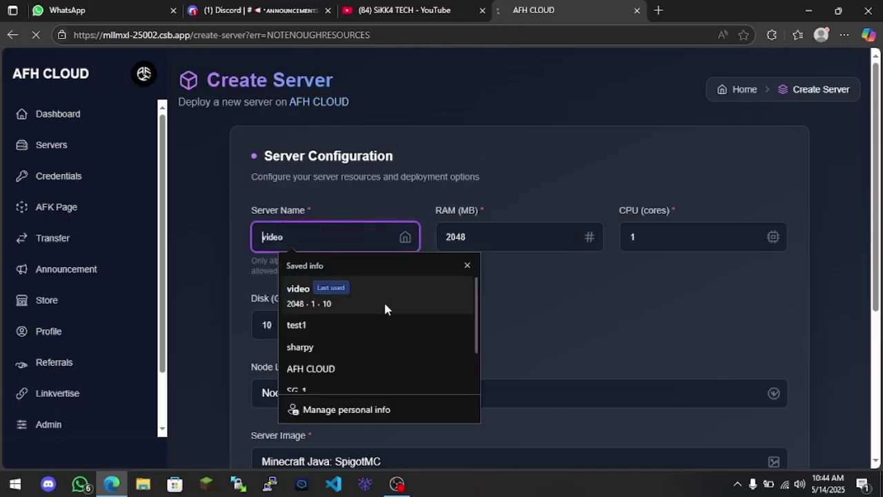
Fill the server form from the saved video entry and set its disk size to 2 GB.
left_click(379, 296)
left_click(340, 336)
key("BackSpace")
key("BackSpace")
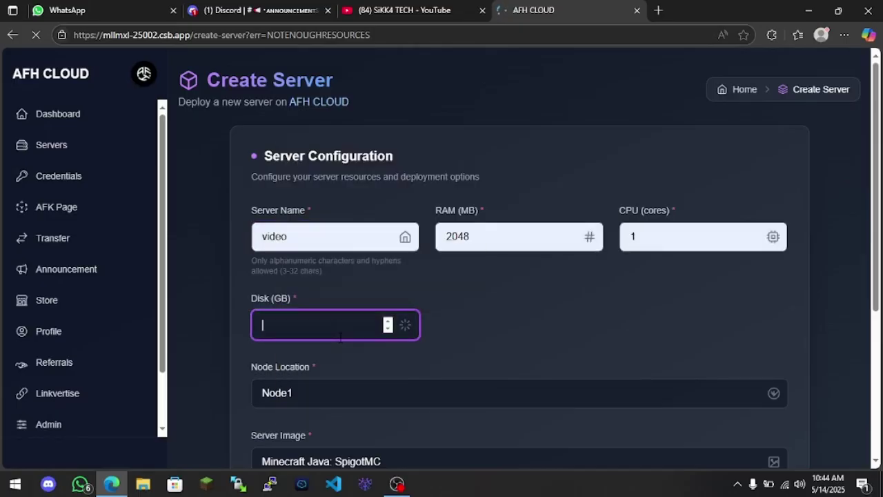
type("2")
left_click(631, 308)
scroll(642, 274, "down", 4)
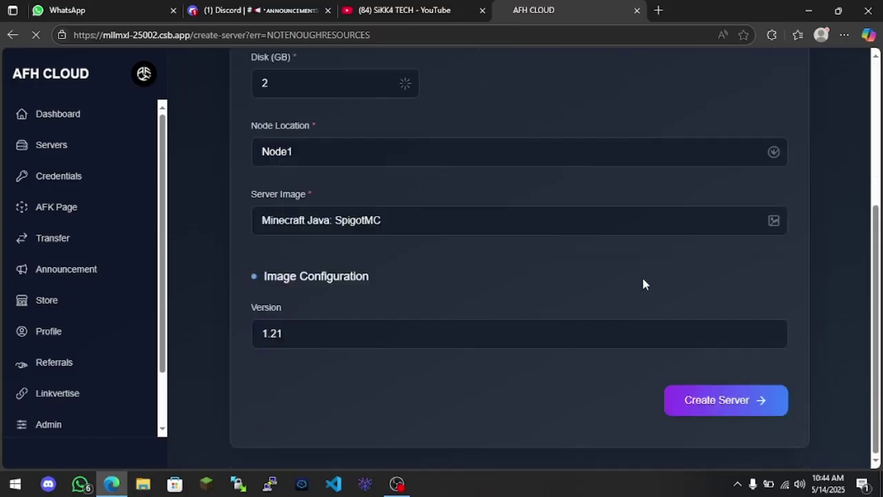
Switch the image to Minecraft Java: PaperMC and try to create the video server with 2 GB of disk.
left_click(442, 220)
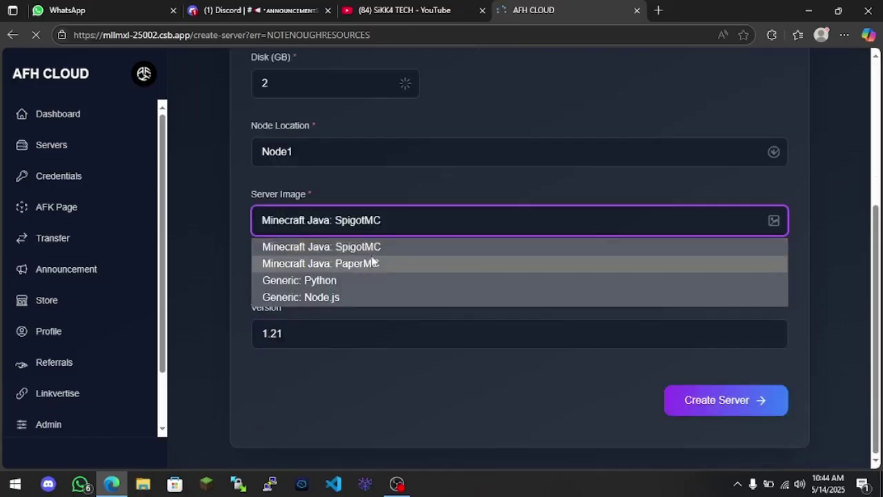
left_click(324, 262)
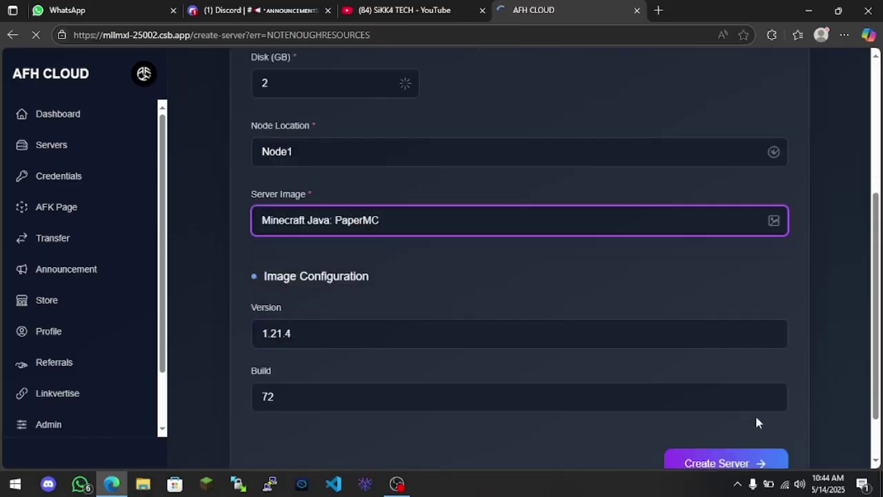
left_click(759, 464)
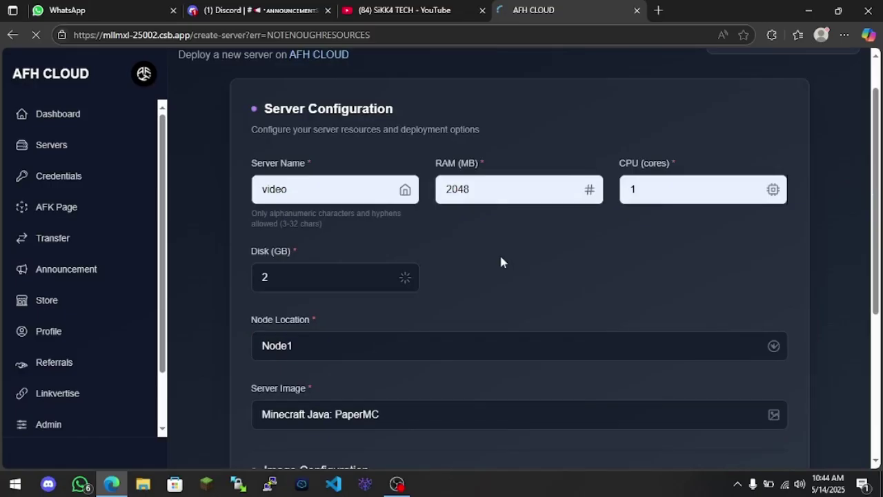
Check the used and available resources and the existing server on the Dashboard, and open the Servers page.
left_click(112, 125)
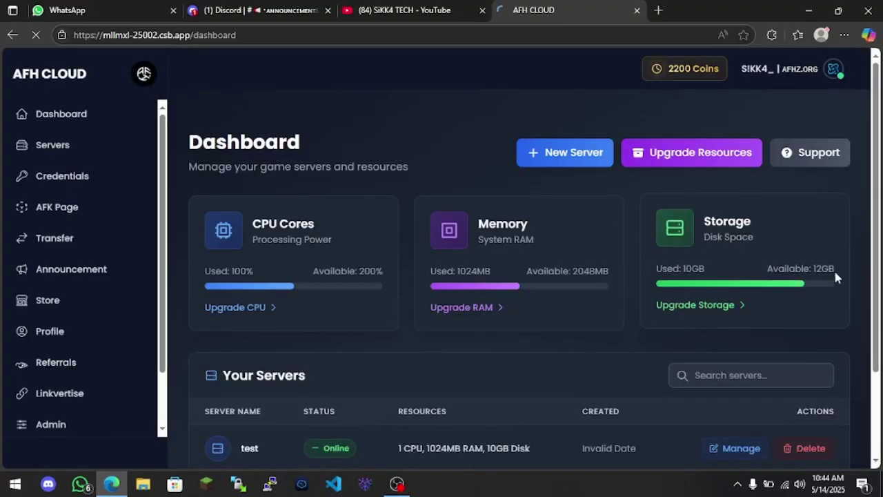
scroll(837, 276, "down", 2)
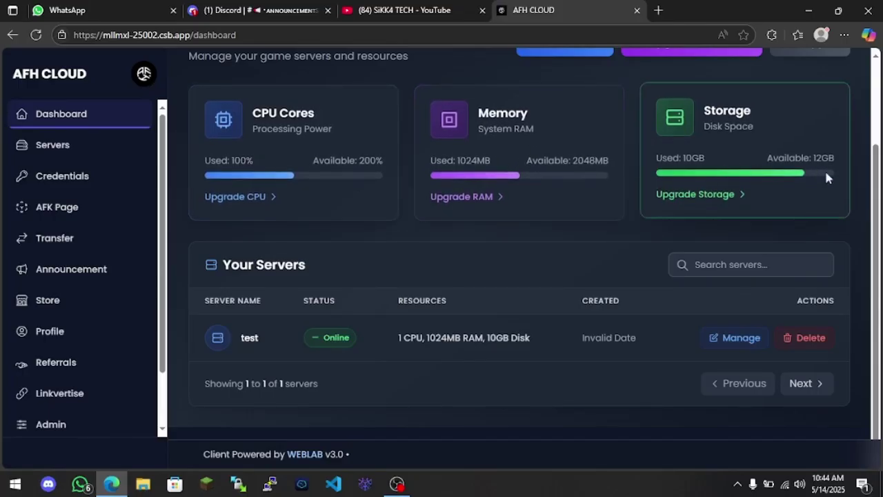
left_click(84, 142)
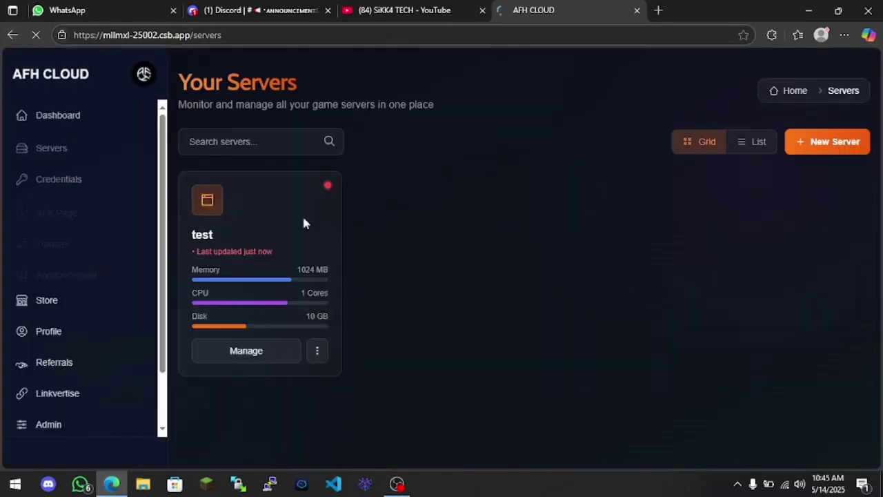
Start a new server, fill its form from the saved video entry and set the RAM to 1024 MB.
left_click(847, 142)
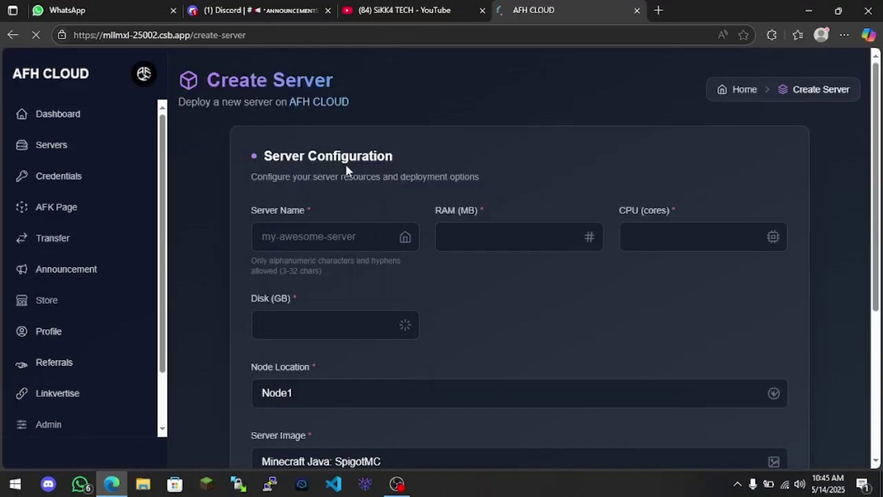
left_click(326, 236)
left_click(357, 290)
left_click_drag(478, 237, 428, 247)
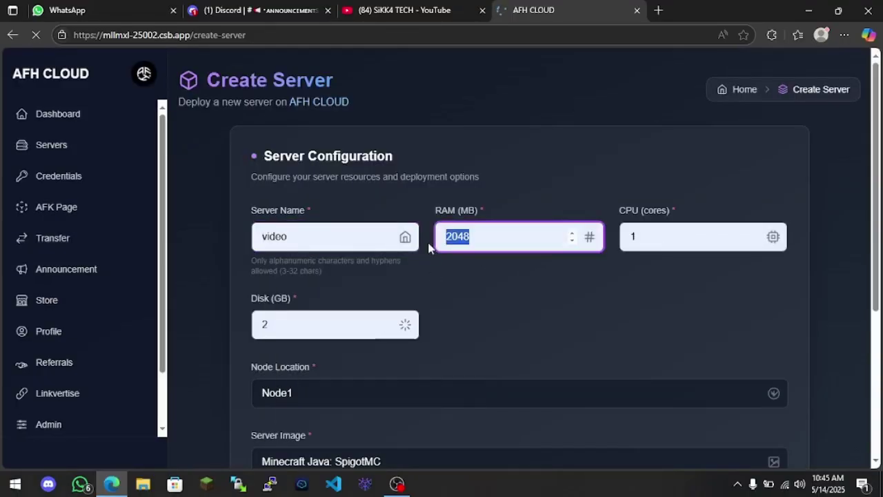
type("1024")
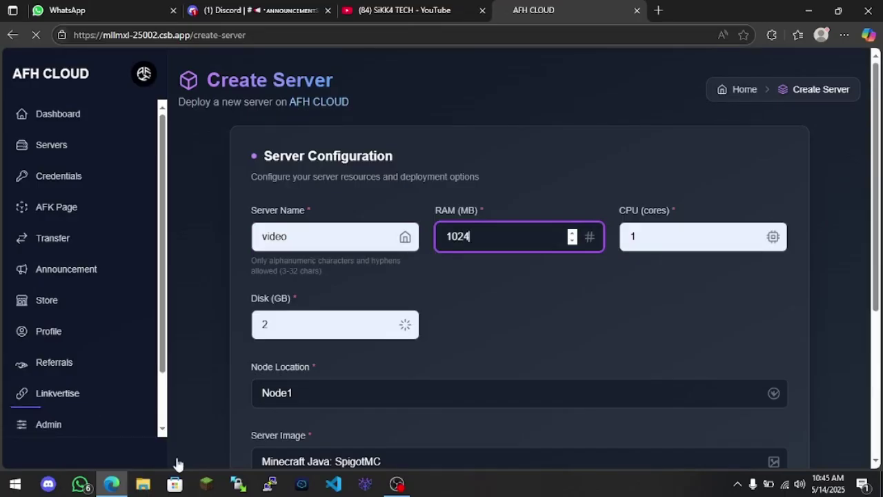
Choose the Minecraft Java: PaperMC server image and create the video server.
scroll(331, 418, "down", 3)
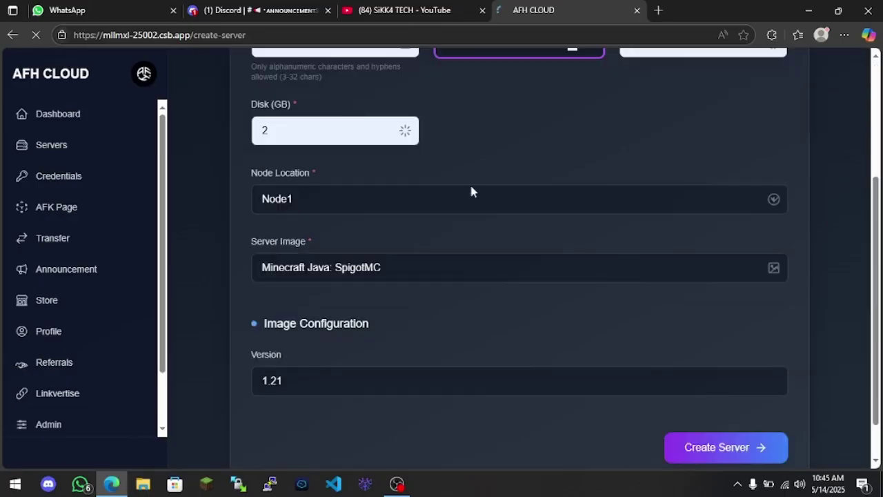
left_click(424, 266)
left_click(454, 309)
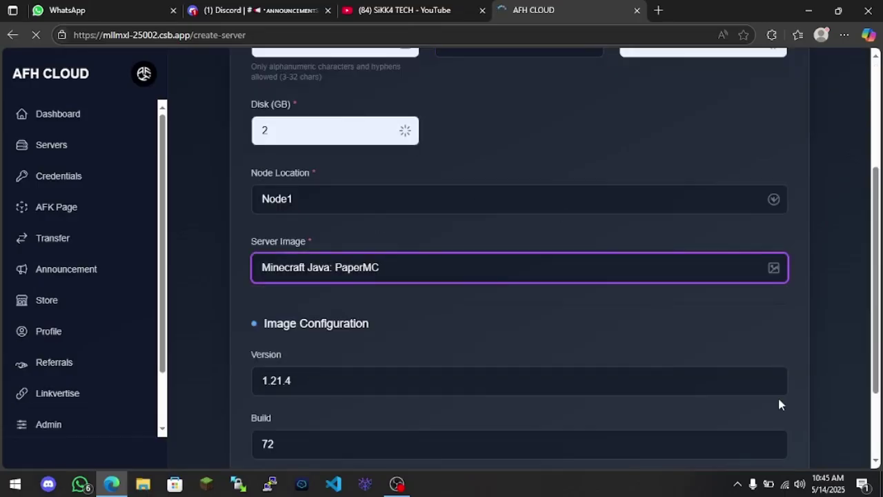
scroll(769, 404, "down", 2)
left_click(759, 404)
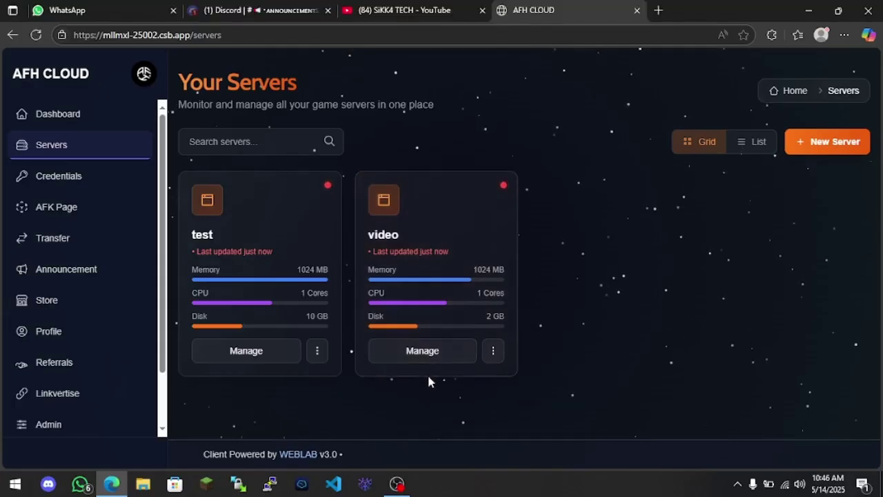
Open the management panel of the video server and check its setup progress.
left_click(412, 355)
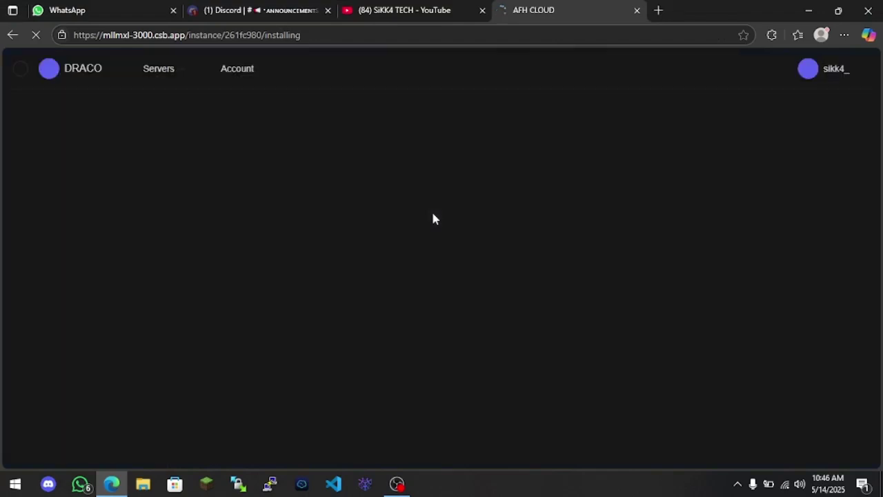
scroll(525, 294, "down", 1)
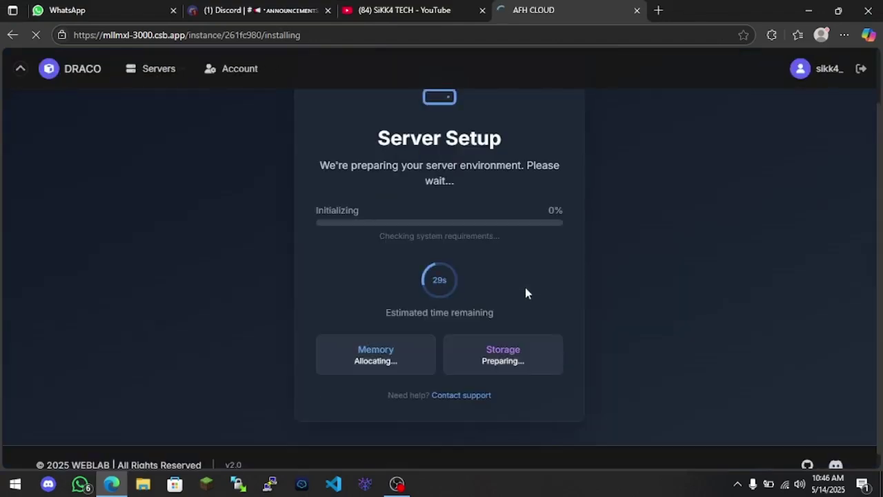
scroll(525, 293, "up", 1)
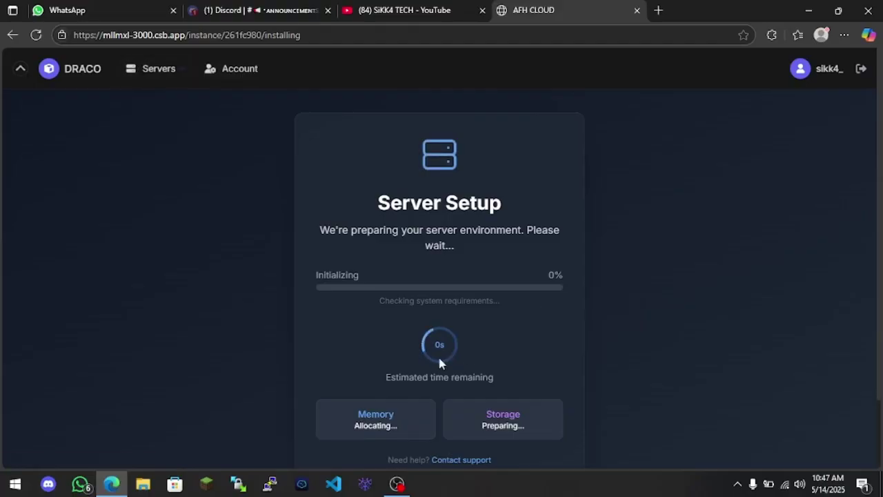
Open the video server from the panel's server list and bring up its files.
left_click(171, 72)
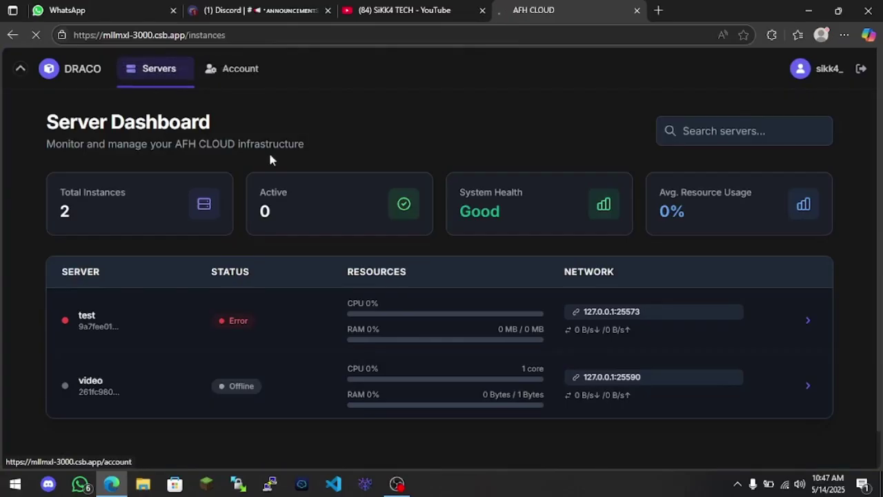
left_click(324, 385)
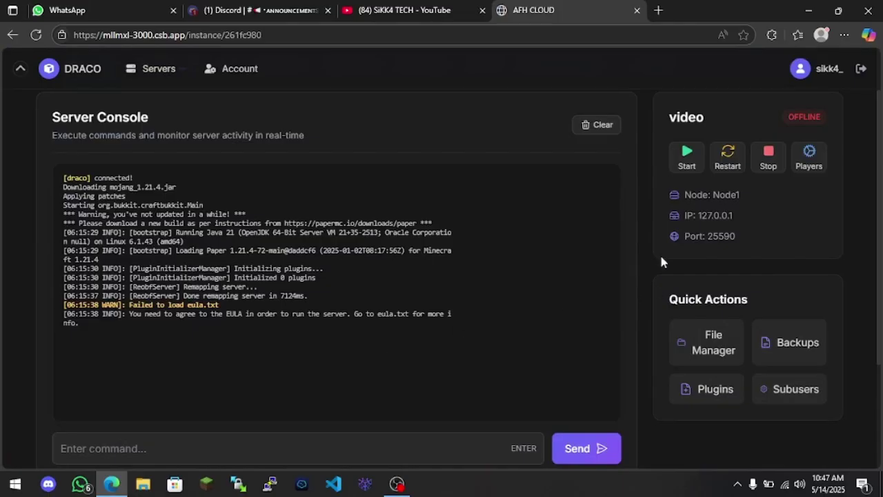
scroll(184, 128, "up", 1)
left_click(153, 129)
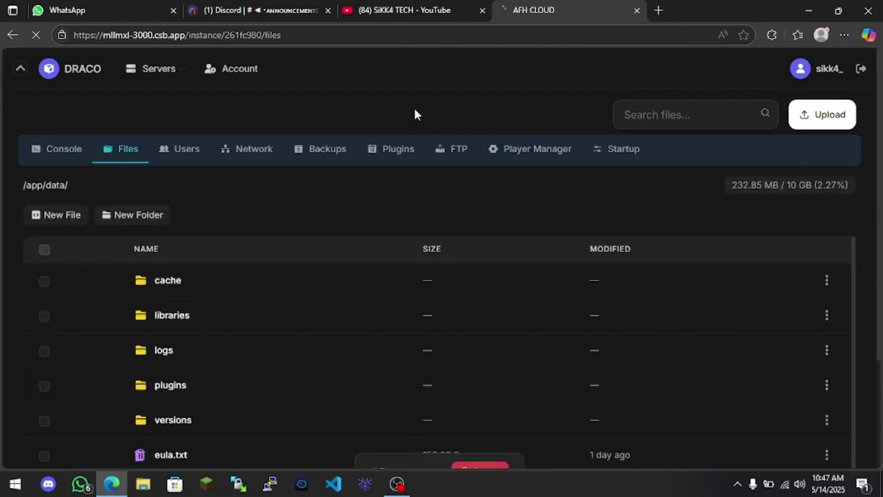
Open eula.txt from the server's files and change its agreement line to eula=true.
scroll(203, 359, "down", 1)
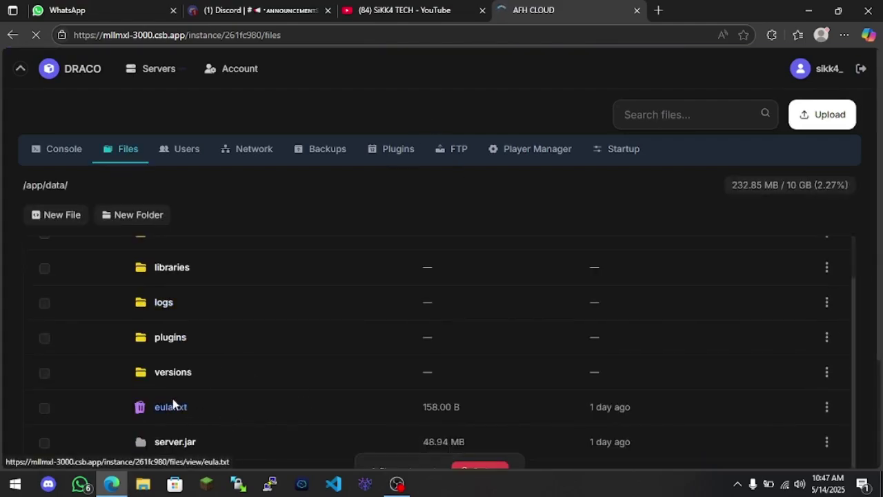
left_click(156, 408)
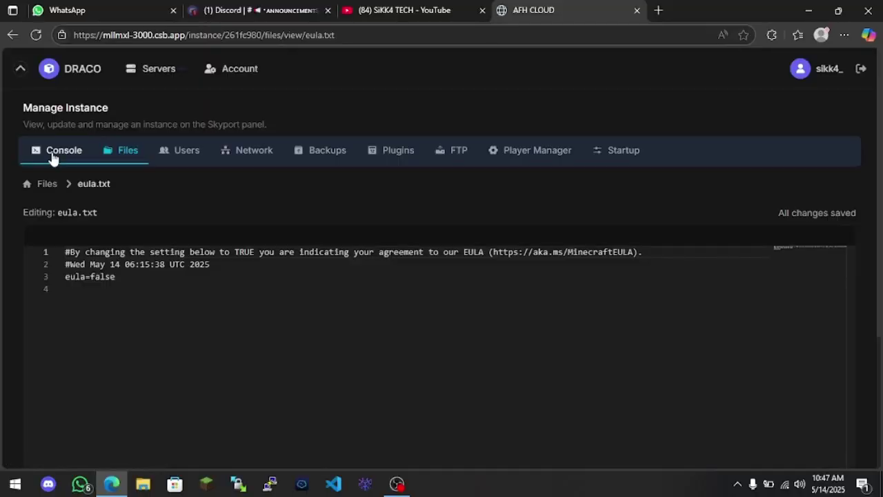
left_click(157, 278)
key("BackSpace")
key("BackSpace")
key("BackSpace")
key("BackSpace")
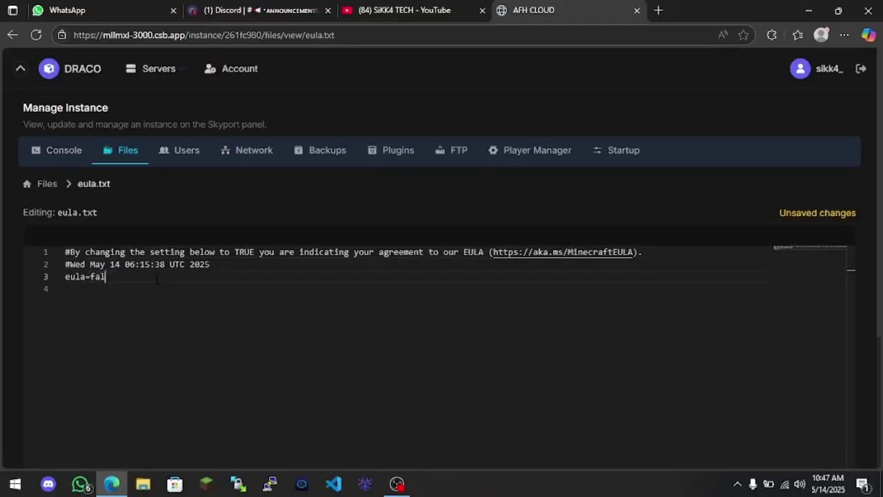
key("BackSpace")
type("true")
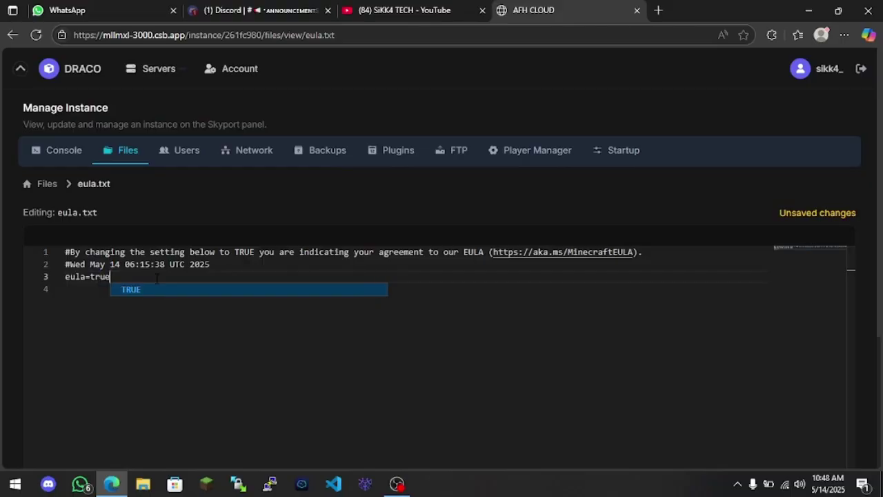
Save the edited eula.txt file.
scroll(526, 170, "down", 3)
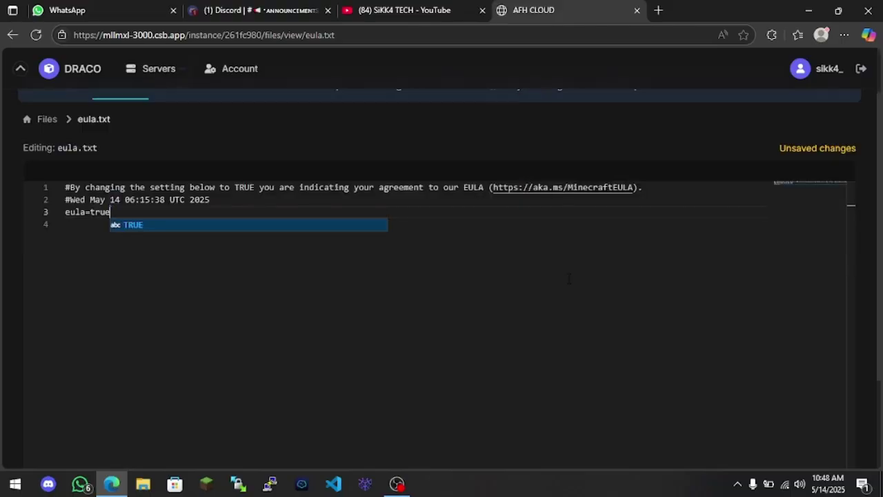
left_click(196, 395)
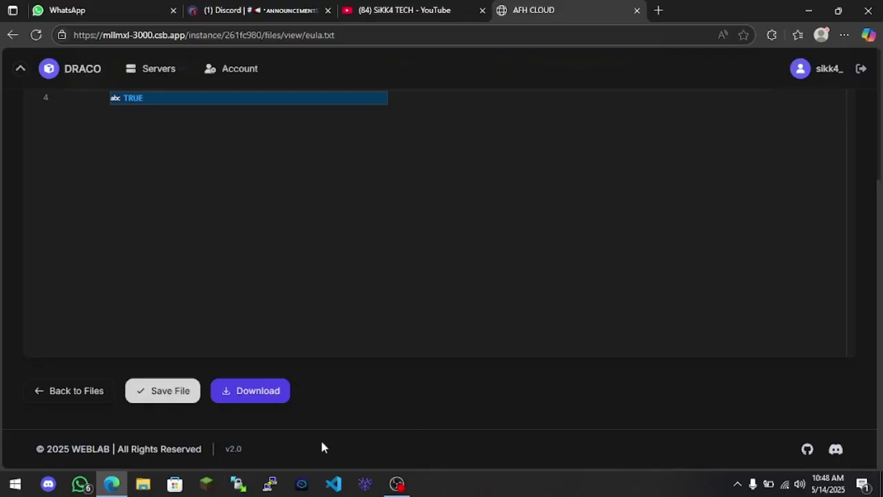
scroll(332, 441, "up", 3)
scroll(320, 219, "down", 3)
left_click(160, 389)
scroll(406, 410, "up", 2)
scroll(71, 122, "up", 1)
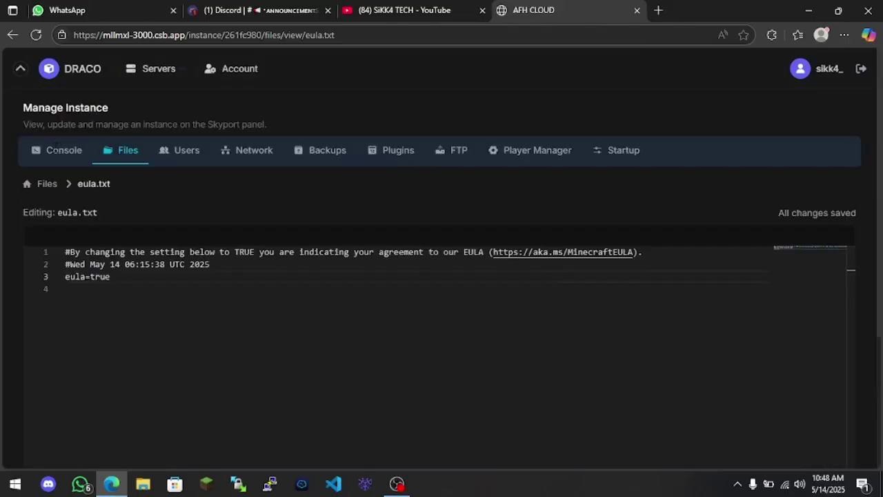
Open the video server's console, look over its controls and resource usage, and start the server.
left_click(81, 161)
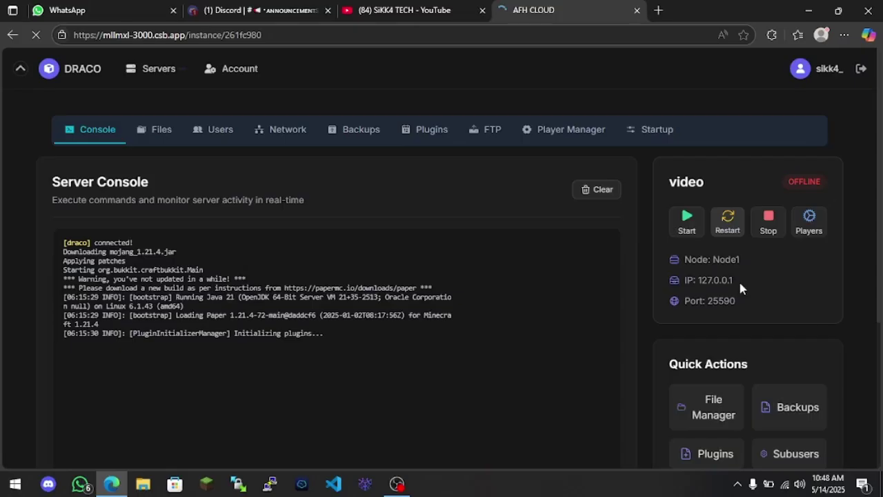
scroll(741, 289, "down", 1)
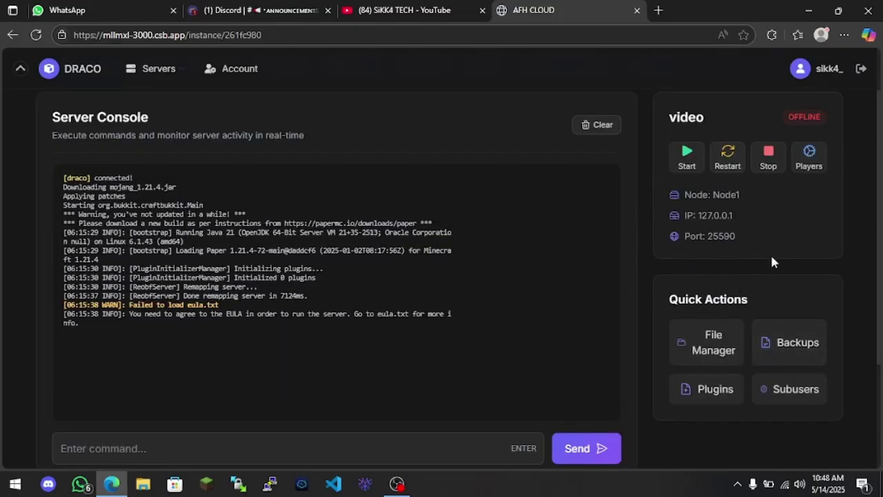
scroll(847, 325, "down", 2)
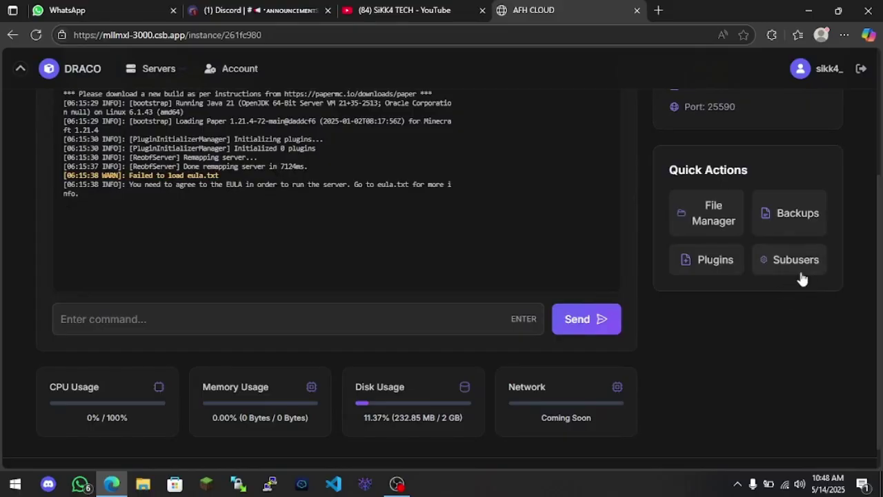
scroll(730, 342, "down", 1)
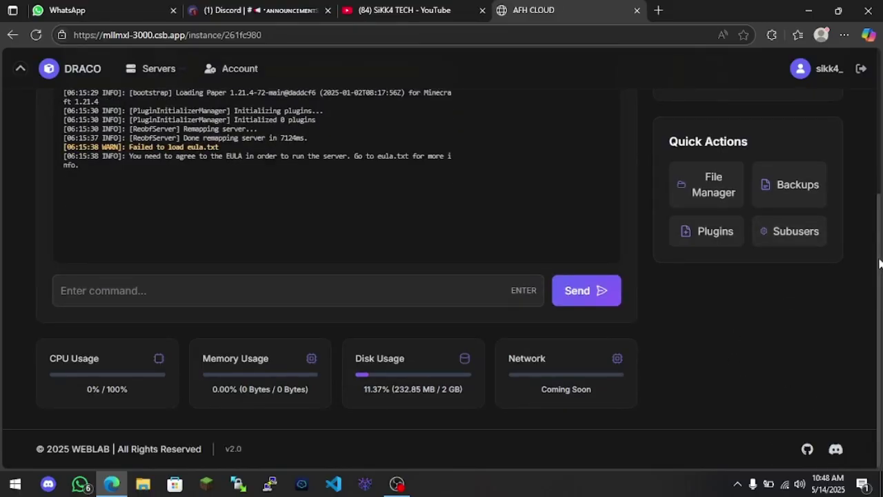
scroll(715, 254, "up", 3)
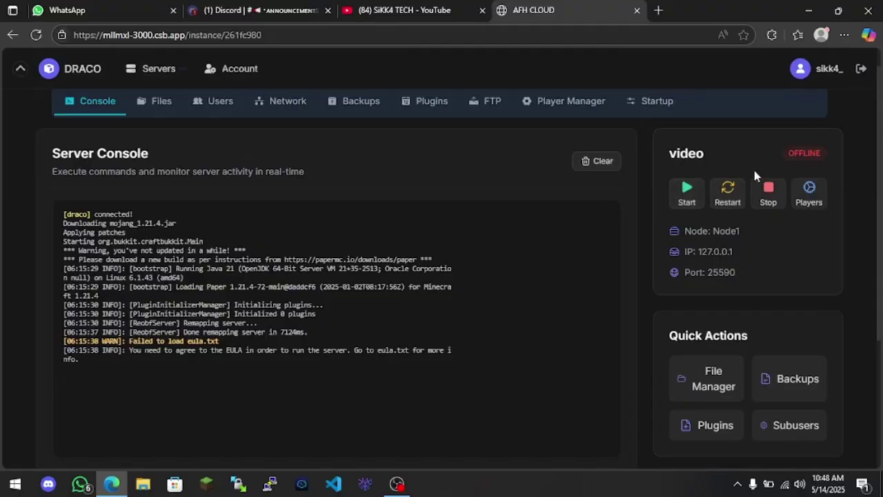
left_click(687, 191)
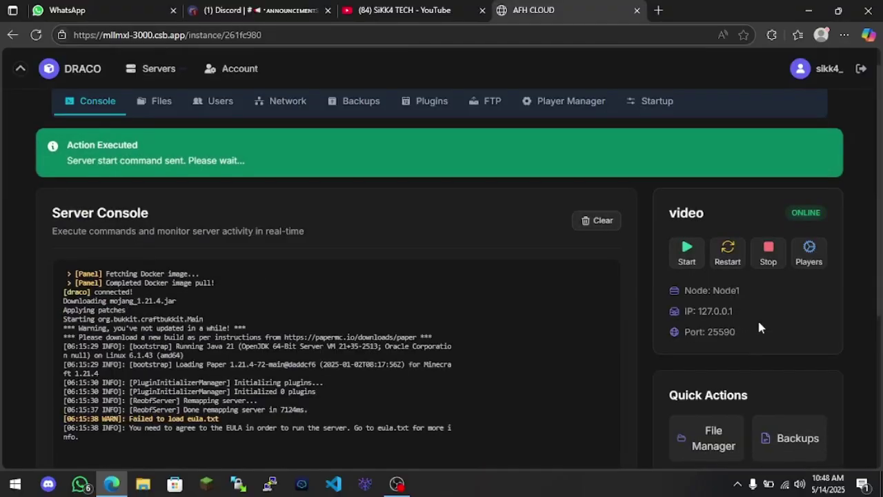
Look through the videos on the SiKK4 TECH YouTube channel, including the Playit port-forwarding tutorial.
left_click(406, 10)
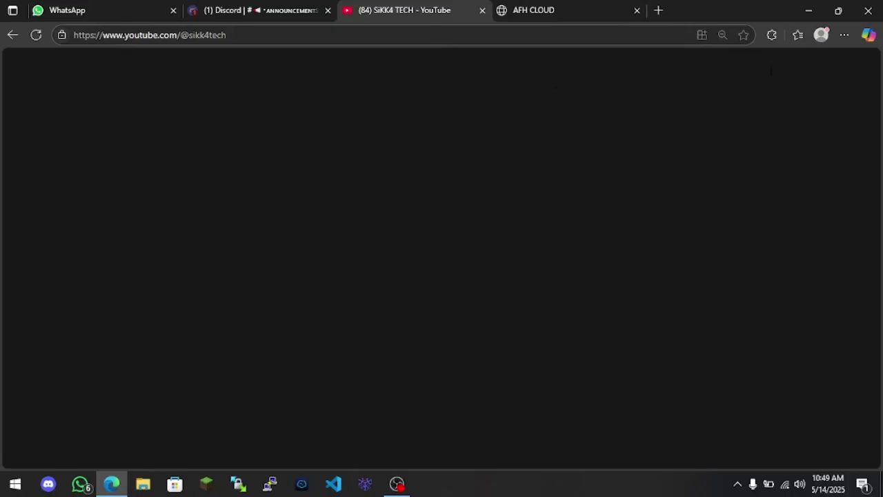
left_click(504, 11)
left_click(428, 10)
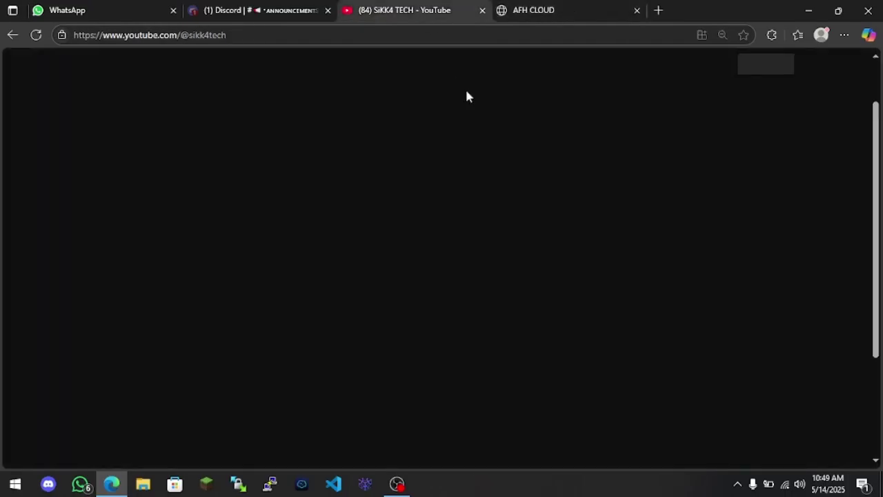
scroll(601, 190, "down", 2)
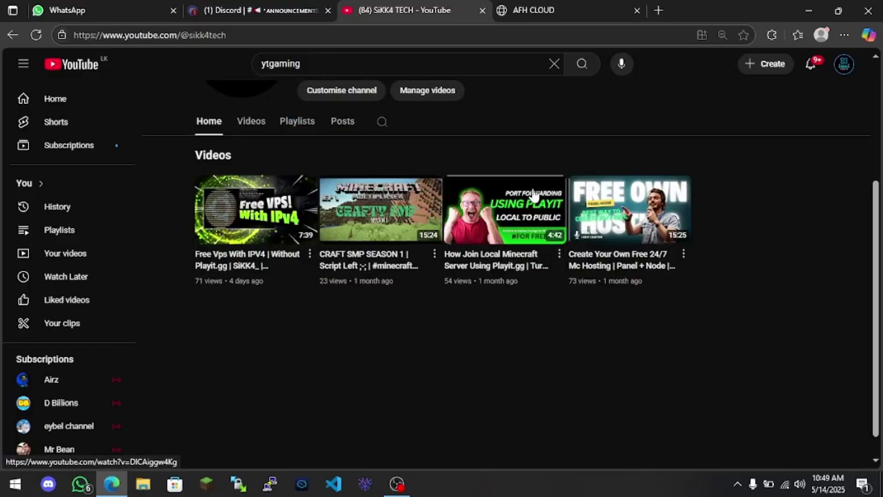
mouse_move(533, 195)
left_click(552, 11)
left_click(408, 20)
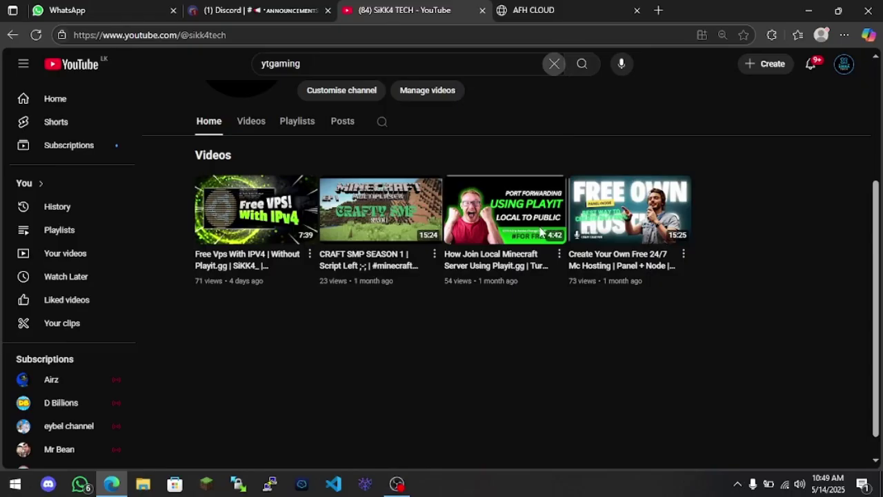
Return to the server console, write the example join address node1.afhz.online:25590 in the browser's address field, and clear it.
key("ctrl+Tab")
left_click(294, 35)
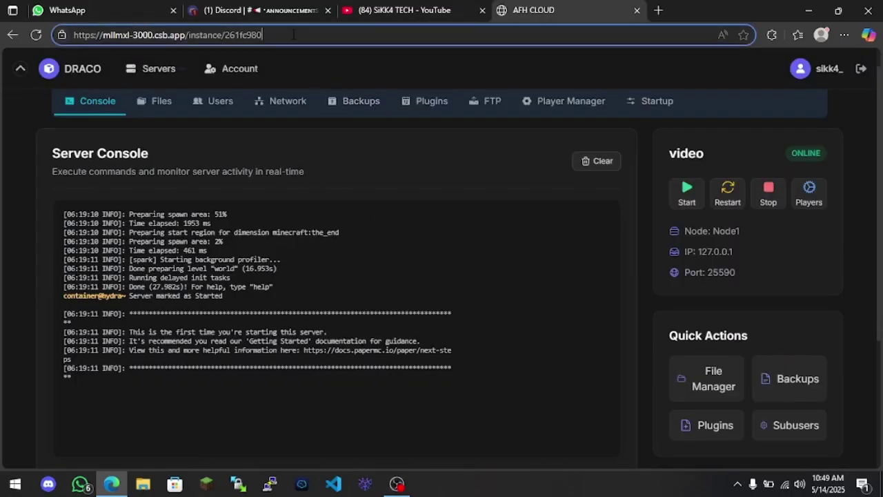
key("ctrl+a")
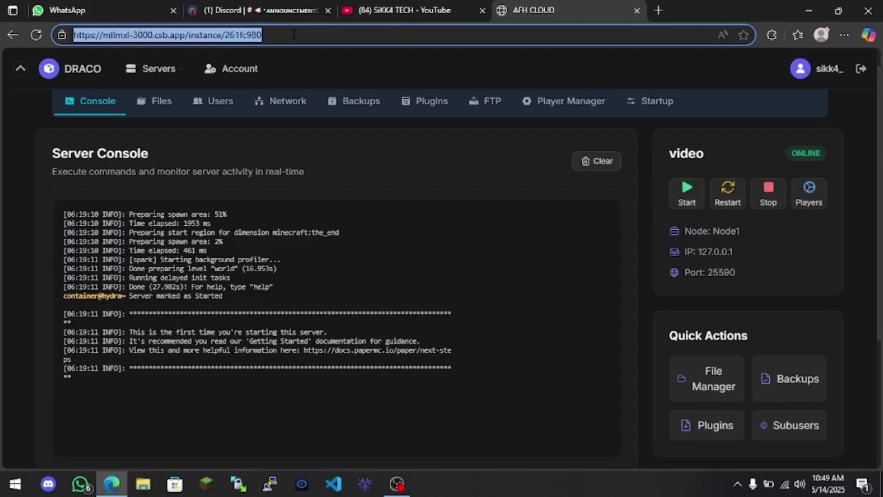
key("BackSpace")
type("pan")
key("BackSpace")
key("BackSpace")
key("BackSpace")
type("node1")
key("BackSpace")
type("1.afh")
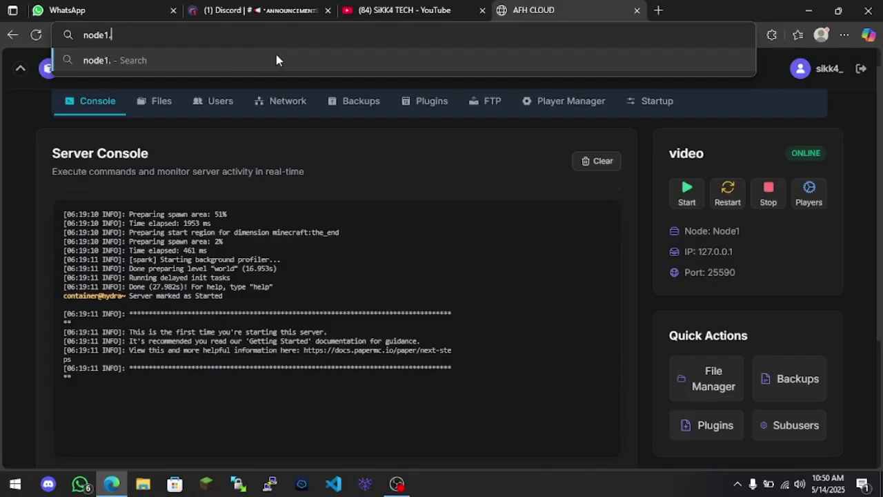
type(".oni")
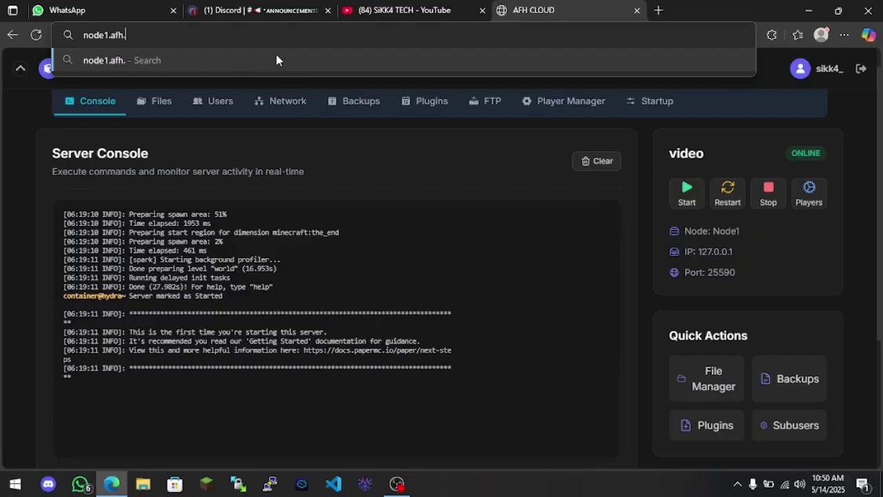
type("ne")
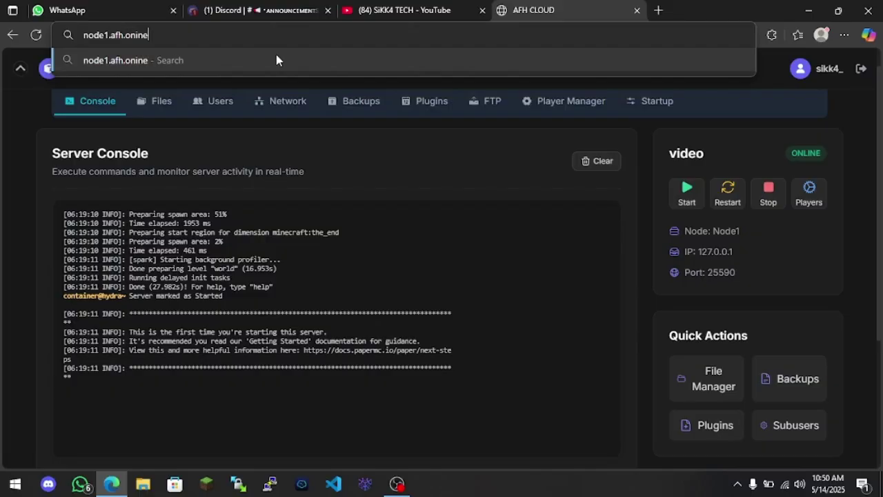
key("Left")
key("Left")
key("Left")
key("Left")
key("Left")
key("Left")
type("z")
key("Right")
key("Right")
key("Right")
key("Right")
key("Right")
key("Right")
key("BackSpace")
key("BackSpace")
key("BackSpace")
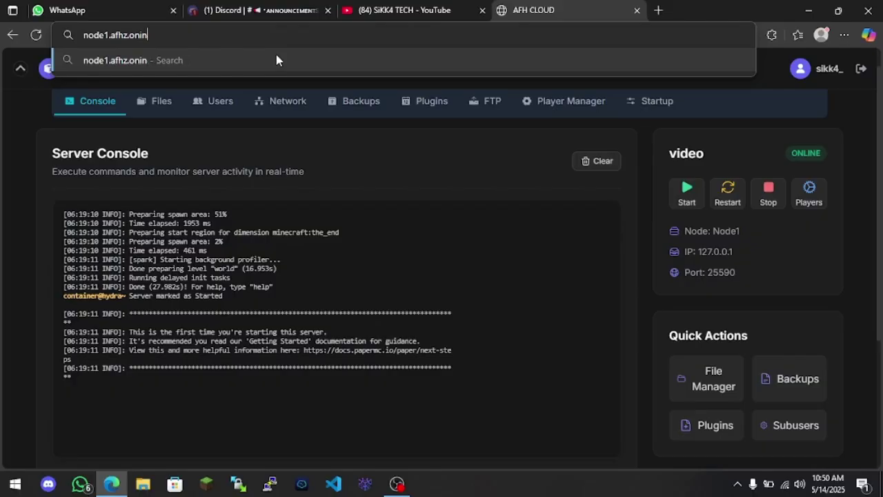
type("line:")
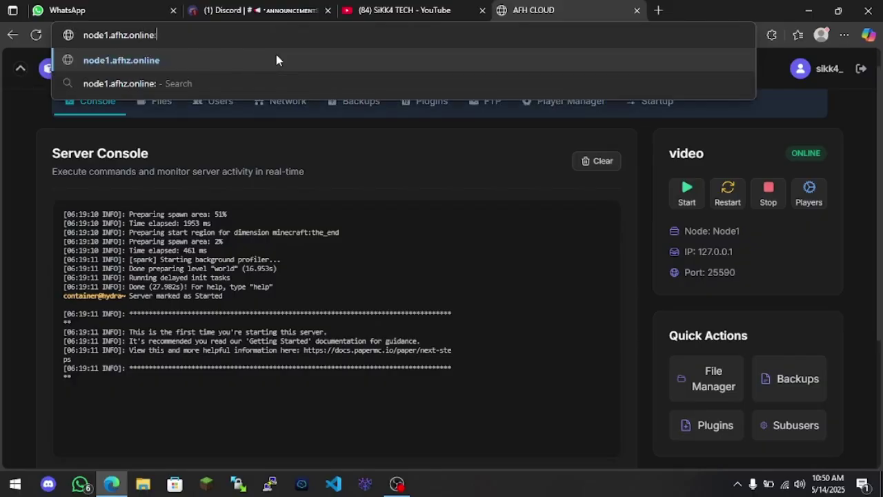
type("25590")
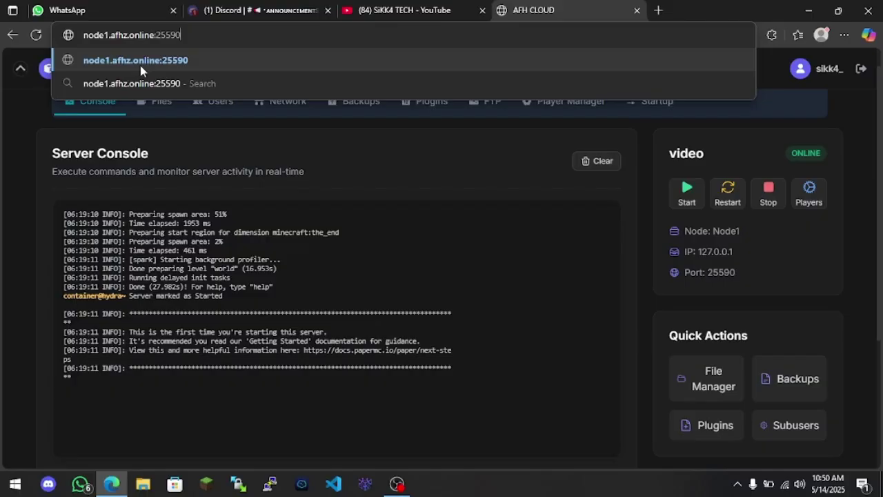
key("ctrl+a")
key("BackSpace")
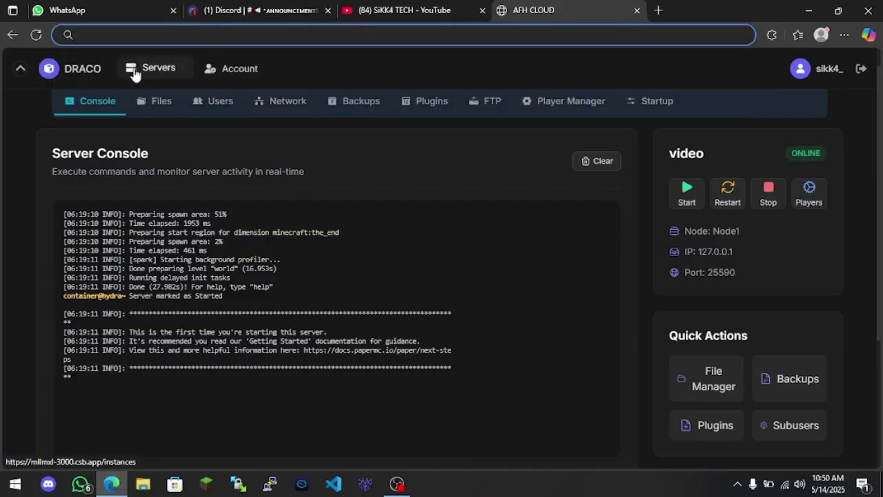
Go back to the SiKK4 TECH YouTube channel, view its header and video list, and switch to OBS.
left_click(399, 17)
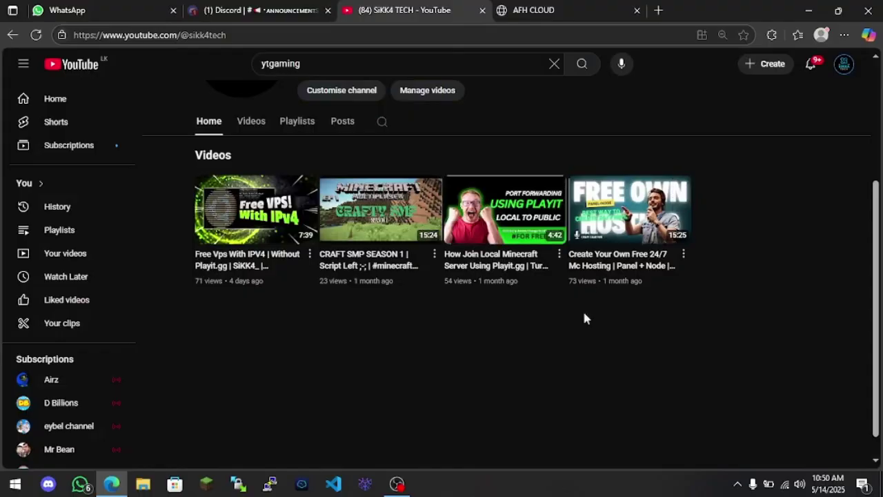
scroll(525, 249, "up", 2)
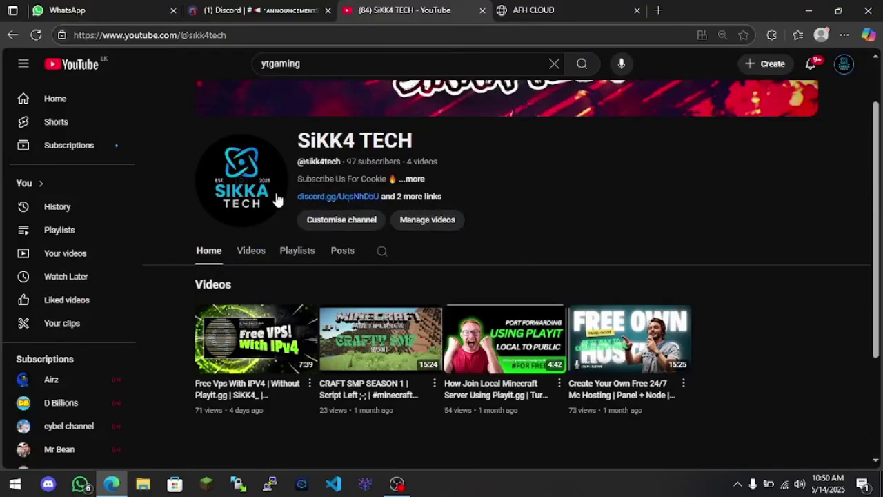
left_click(570, 9)
left_click(443, 8)
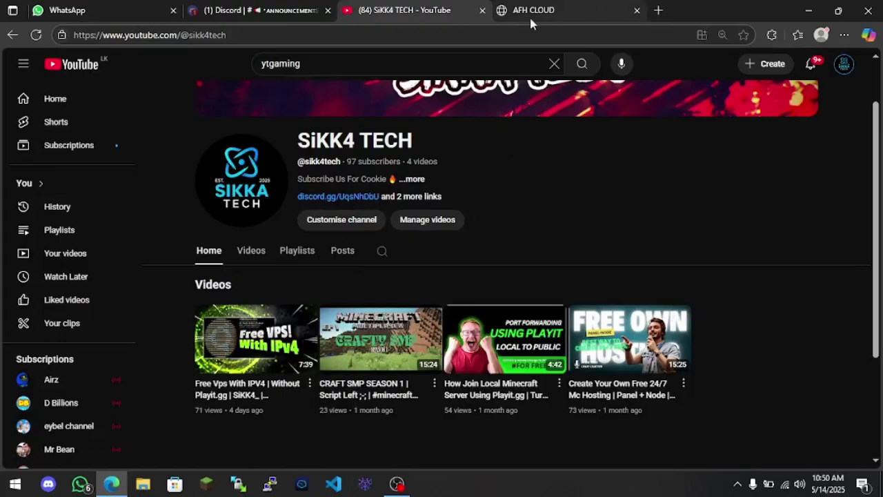
left_click(554, 9)
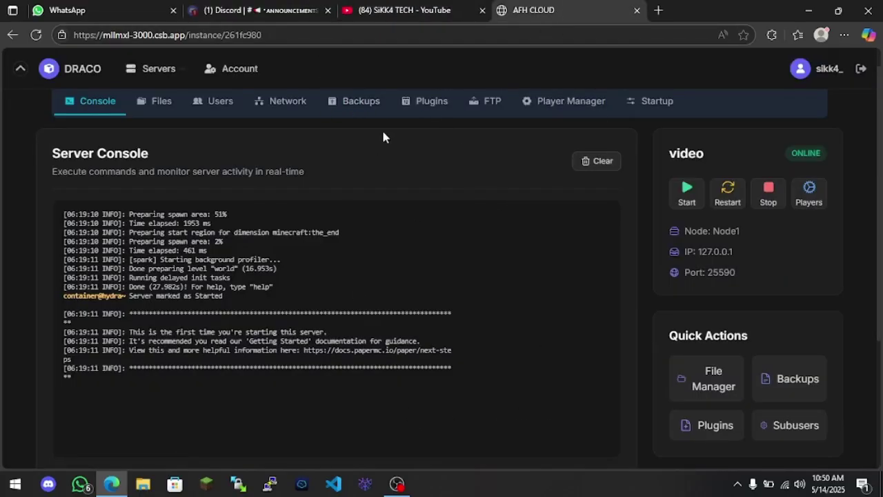
left_click(397, 10)
scroll(533, 238, "up", 1)
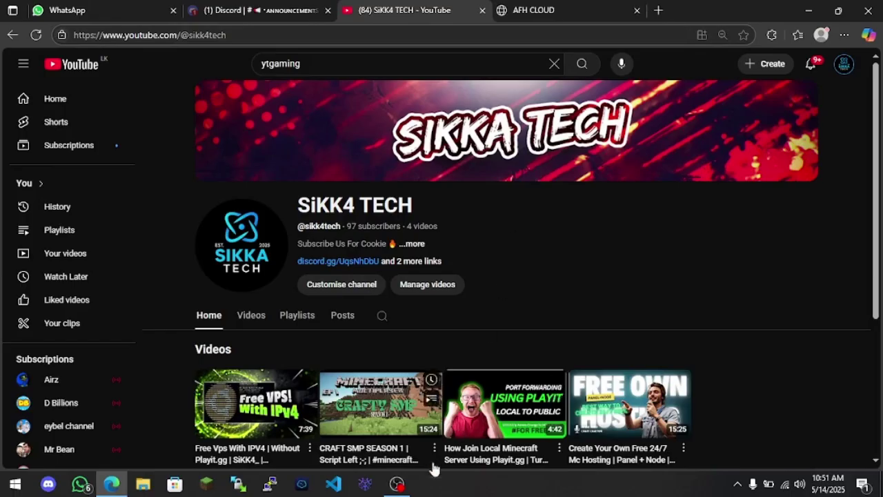
left_click(397, 484)
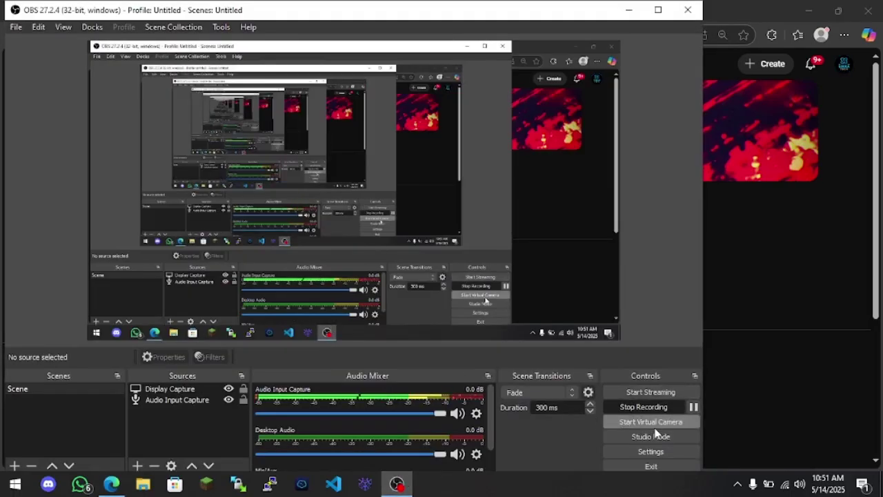